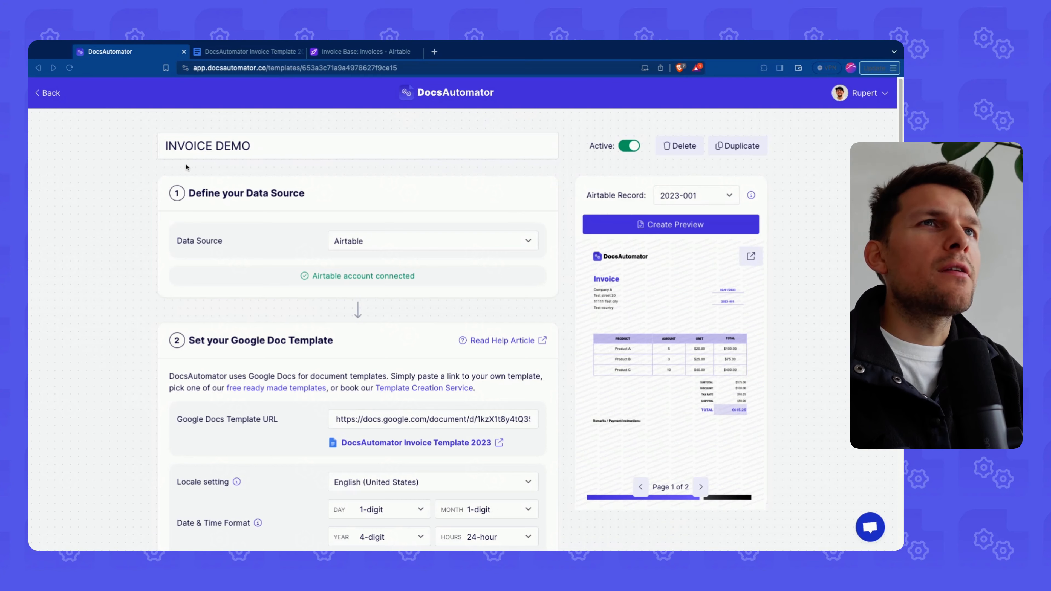
Review the INVOICE DEMO template's data source, Google Doc template settings, Airtable field mappings and line item table
click(221, 155)
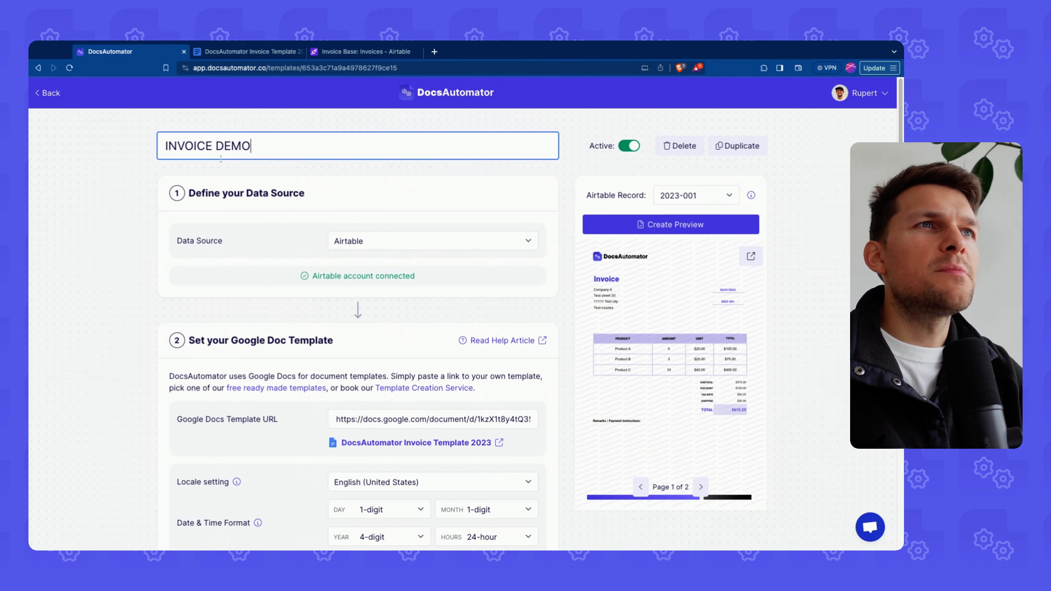
click(206, 170)
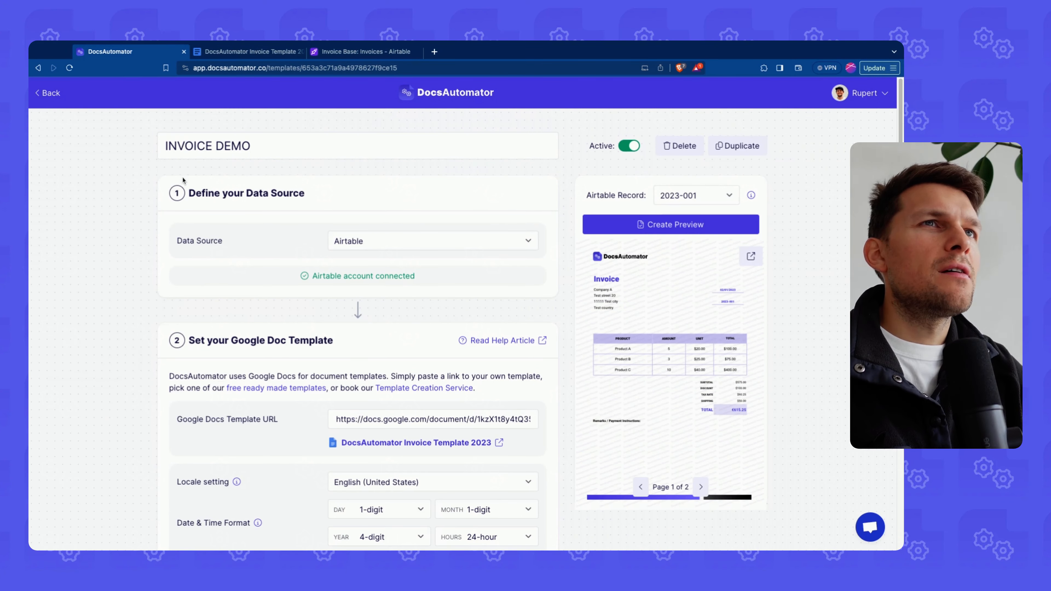
scroll(398, 203, down, 7)
scroll(397, 203, up, 2)
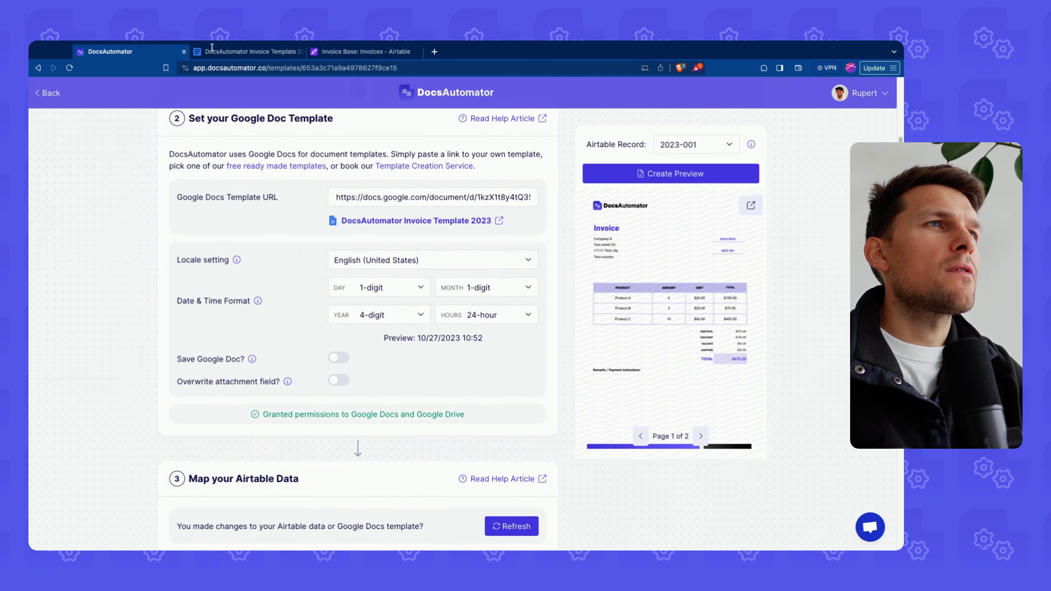
click(411, 171)
scroll(353, 246, up, 4)
click(122, 57)
scroll(230, 283, down, 13)
scroll(286, 316, down, 6)
scroll(343, 333, up, 12)
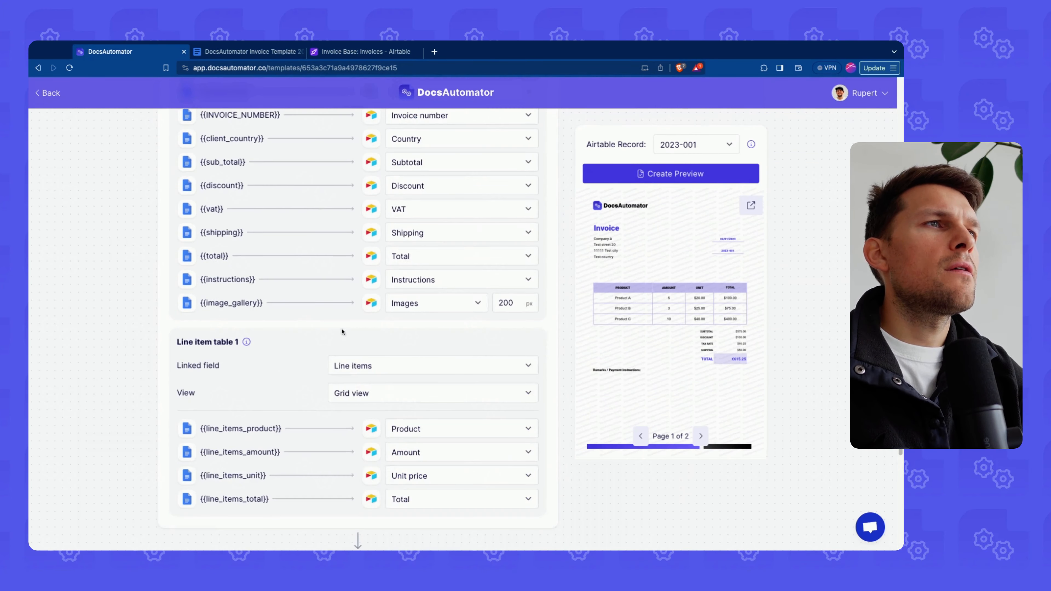
scroll(215, 235, down, 10)
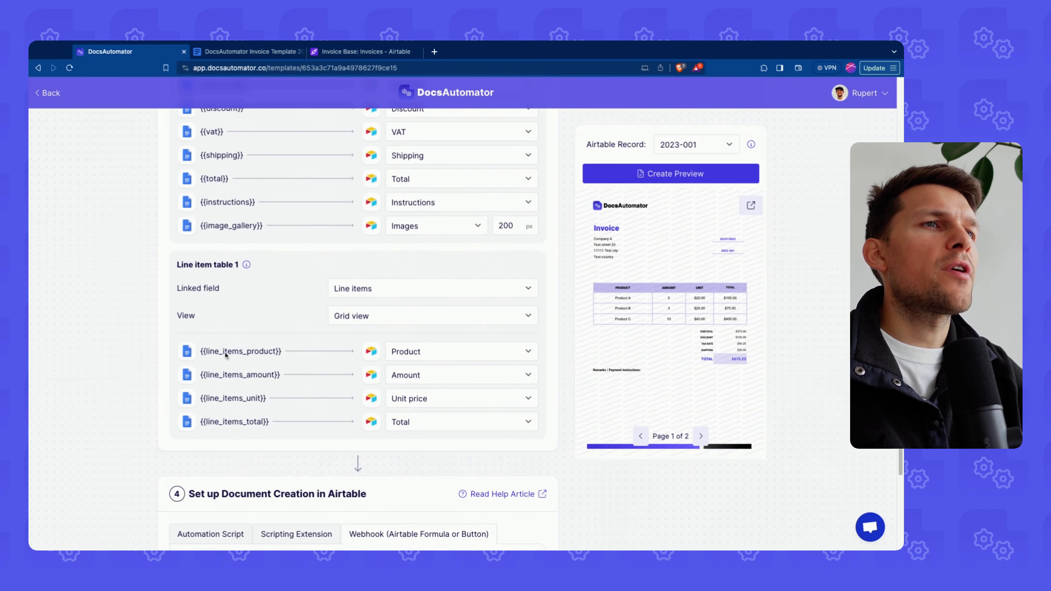
scroll(220, 289, down, 2)
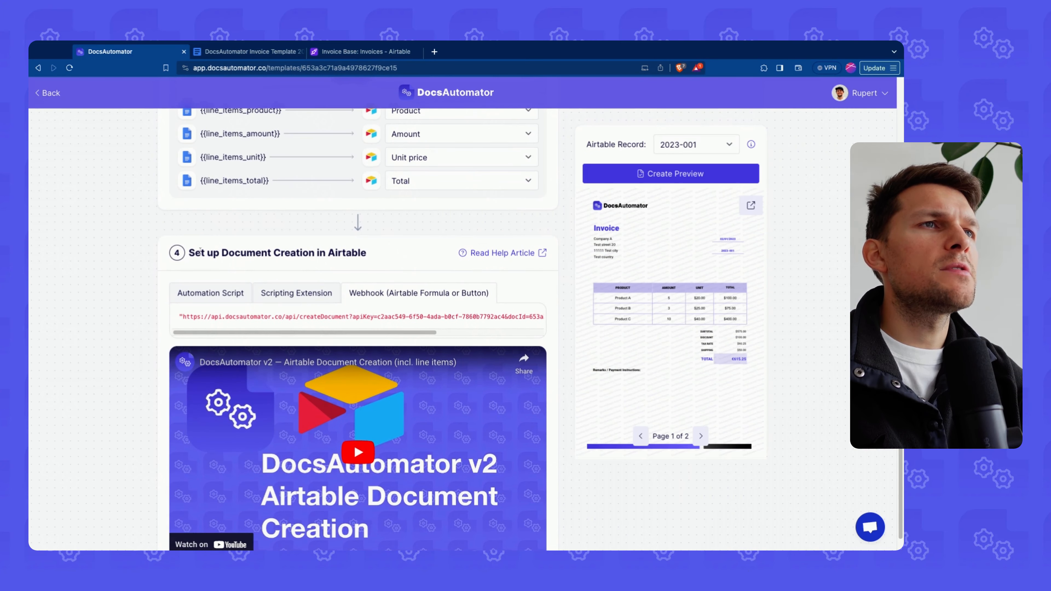
Compare the Automation Script and Scripting Extension code offered for setting up document creation in Airtable
drag(196, 253, 368, 254)
click(304, 251)
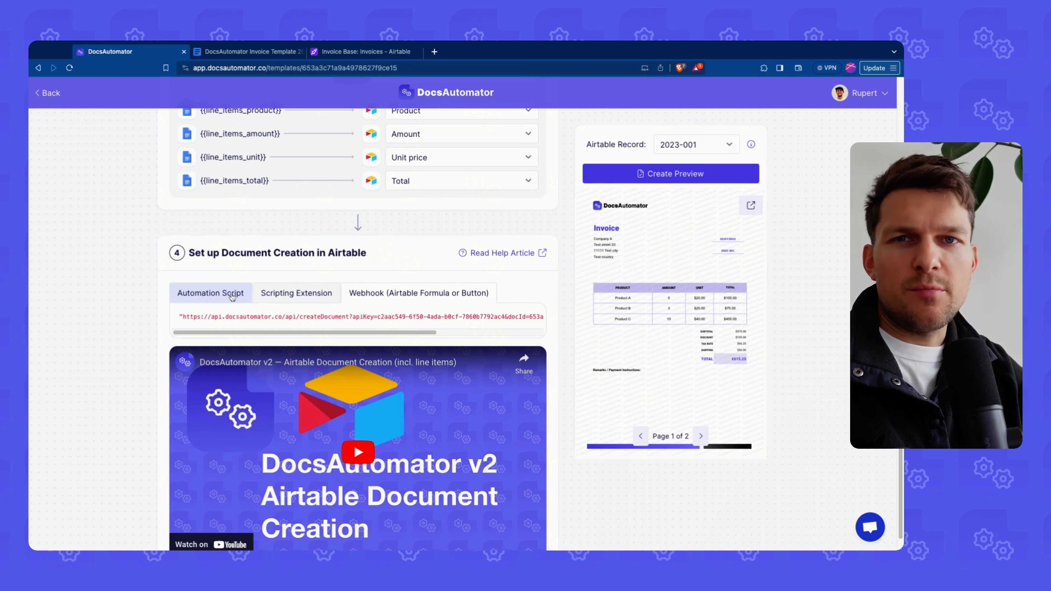
scroll(300, 274, down, 1)
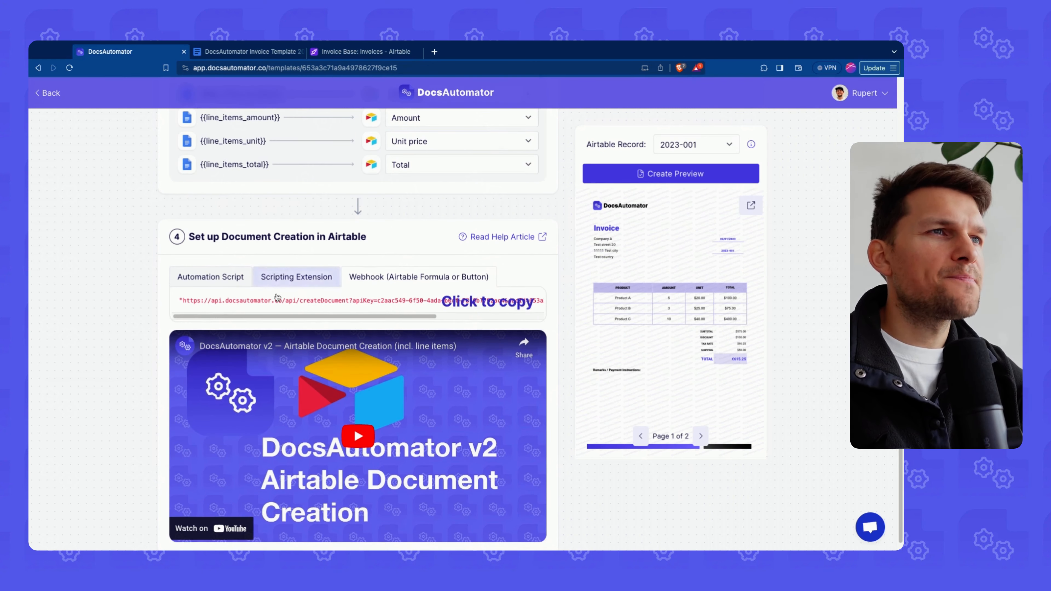
click(232, 277)
click(265, 286)
click(242, 278)
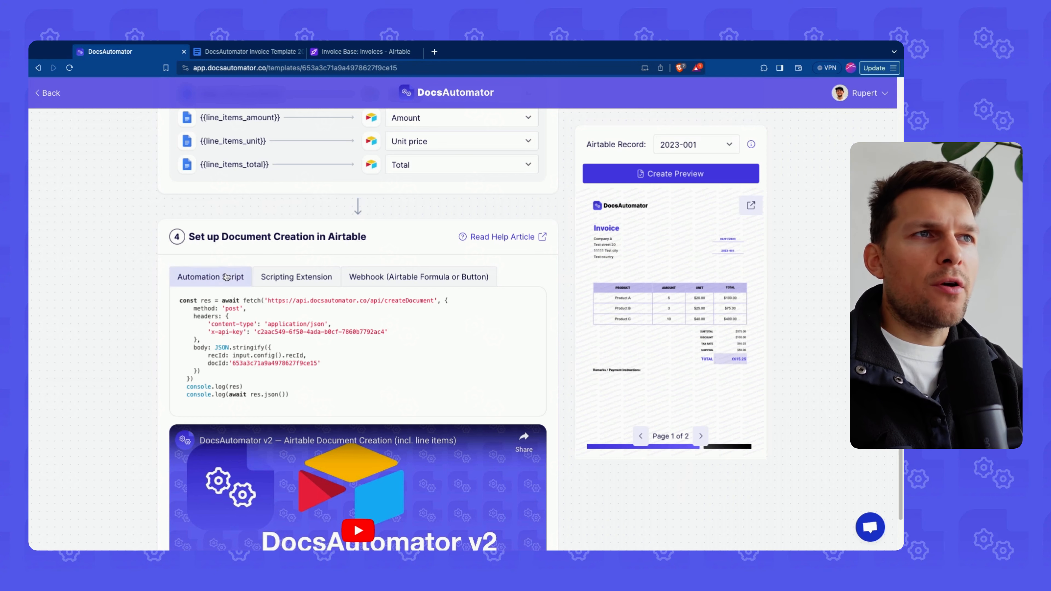
click(273, 278)
click(245, 278)
click(269, 278)
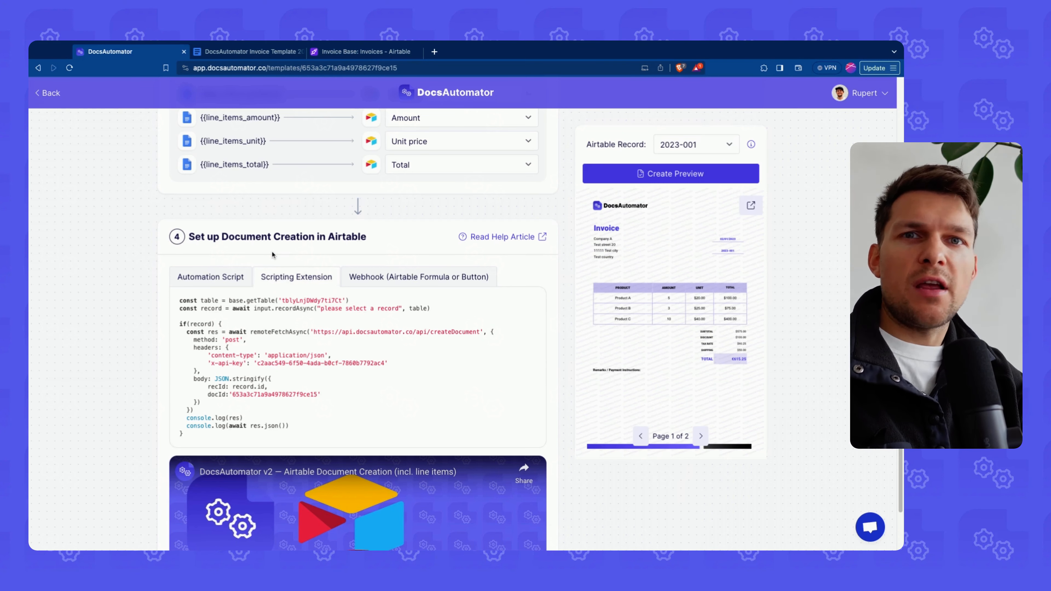
Copy the webhook formula for Airtable document creation and switch to the Invoice Base in Airtable
click(384, 283)
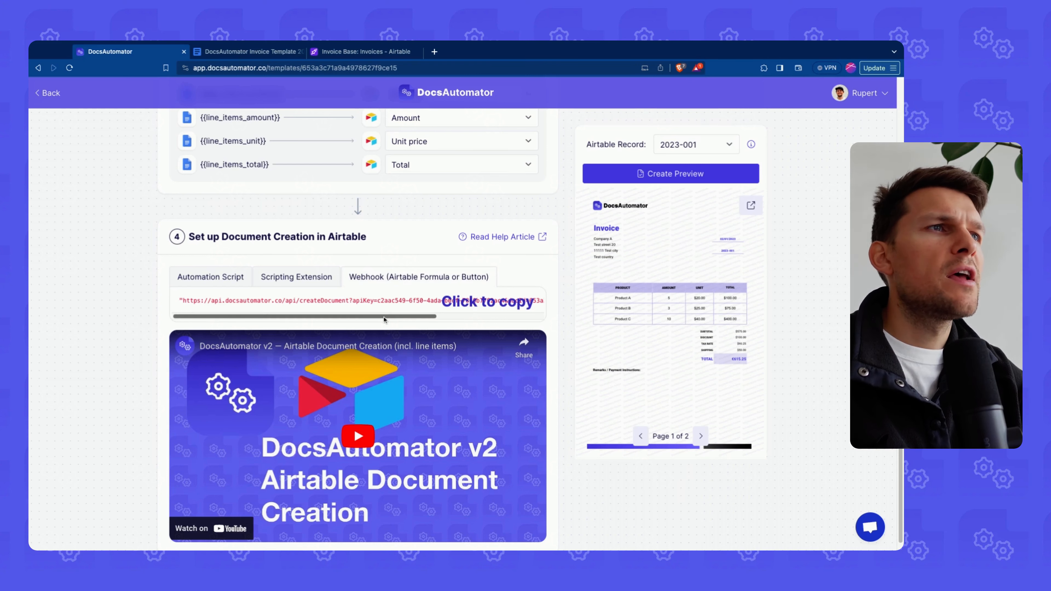
click(378, 305)
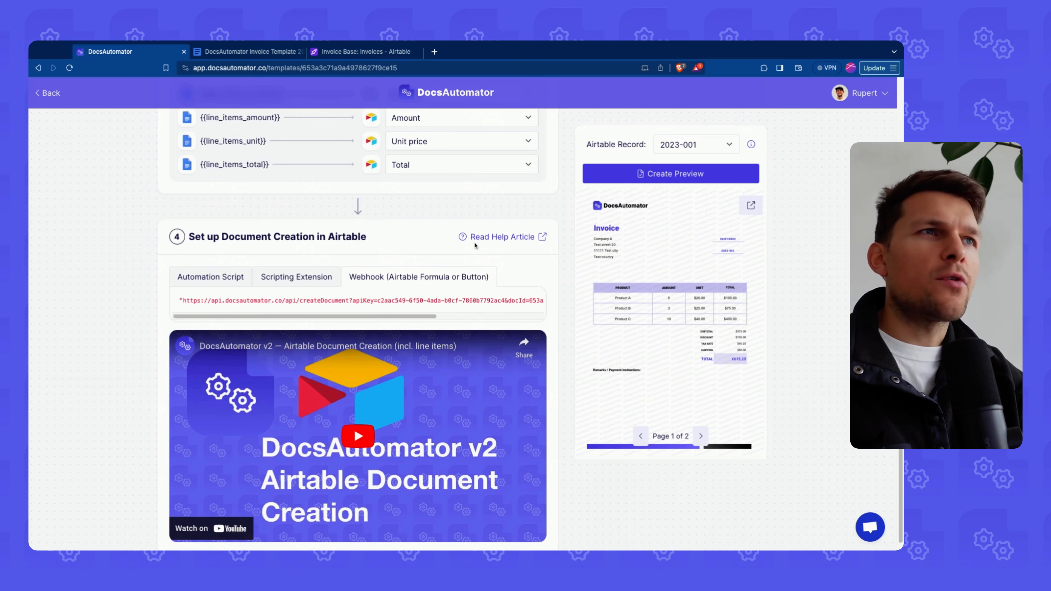
click(360, 52)
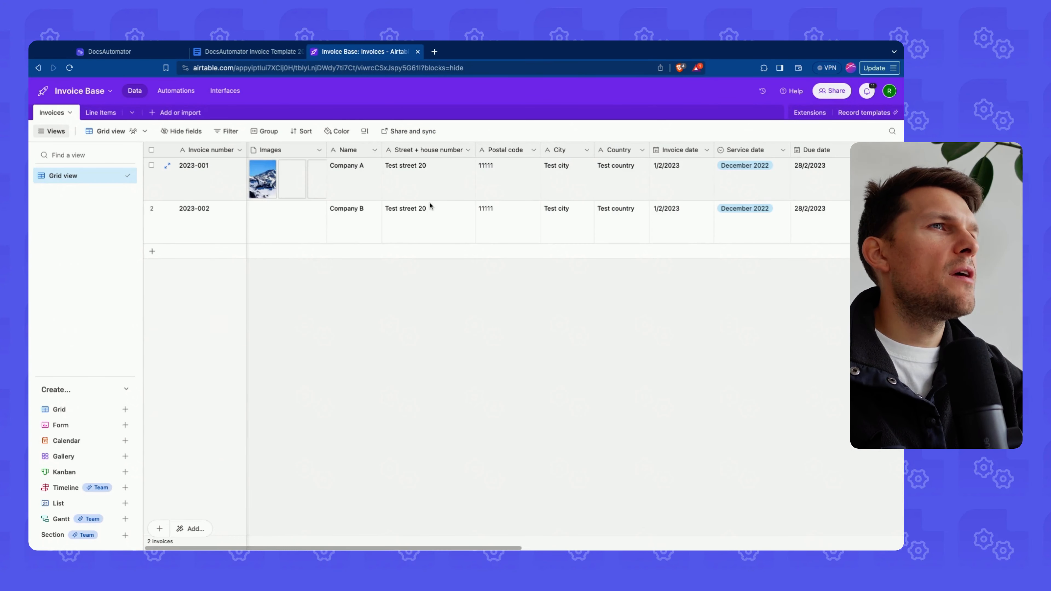
Compare the Invoice (PDF) field in Airtable's Invoices table with the Attachment Field mapping in DocsAutomator
scroll(476, 198, right, 10)
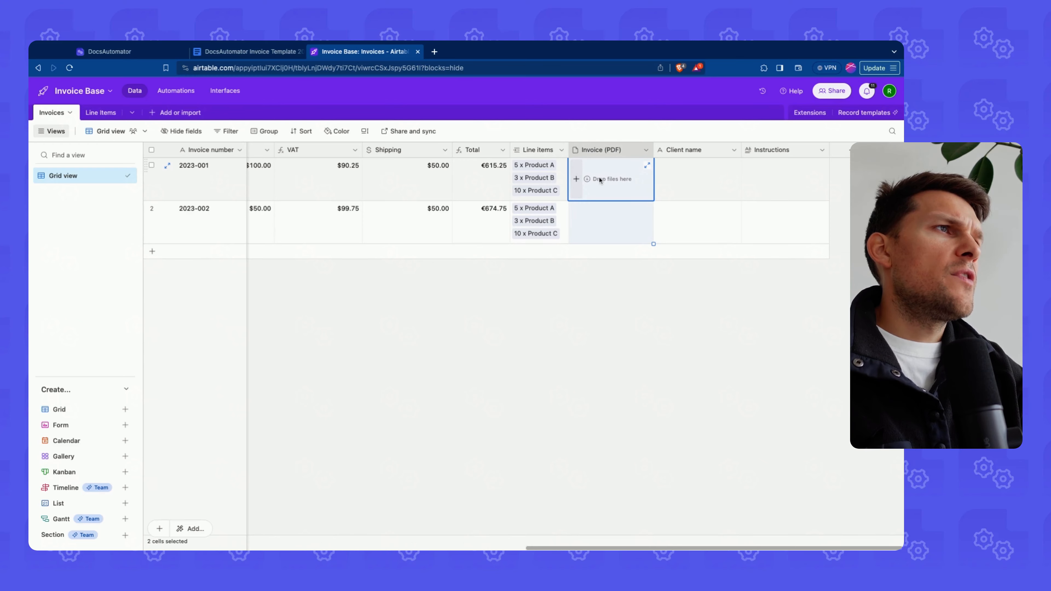
click(129, 57)
scroll(256, 238, up, 15)
scroll(263, 298, down, 3)
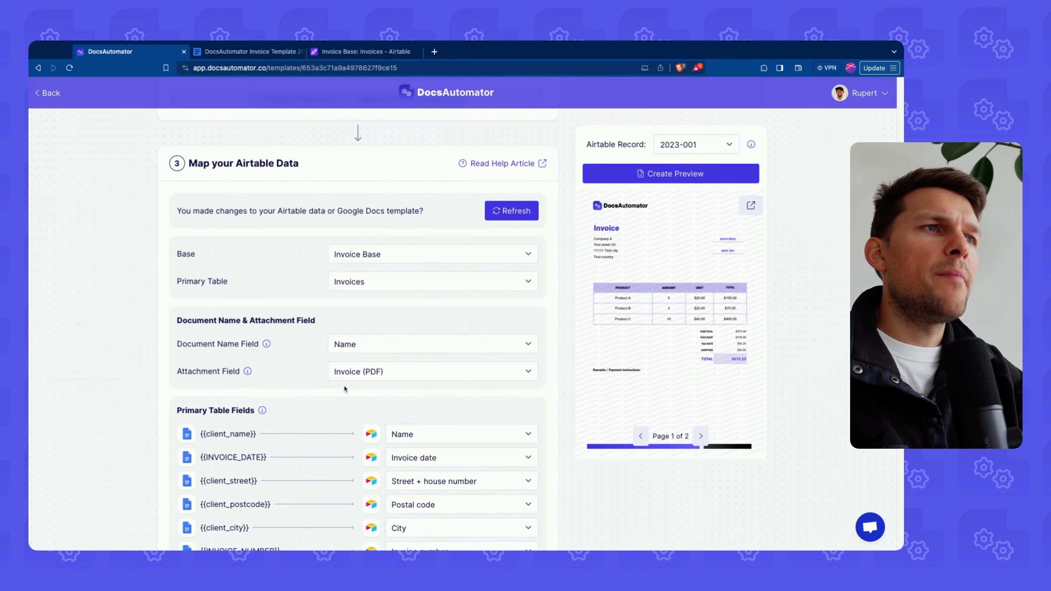
click(362, 51)
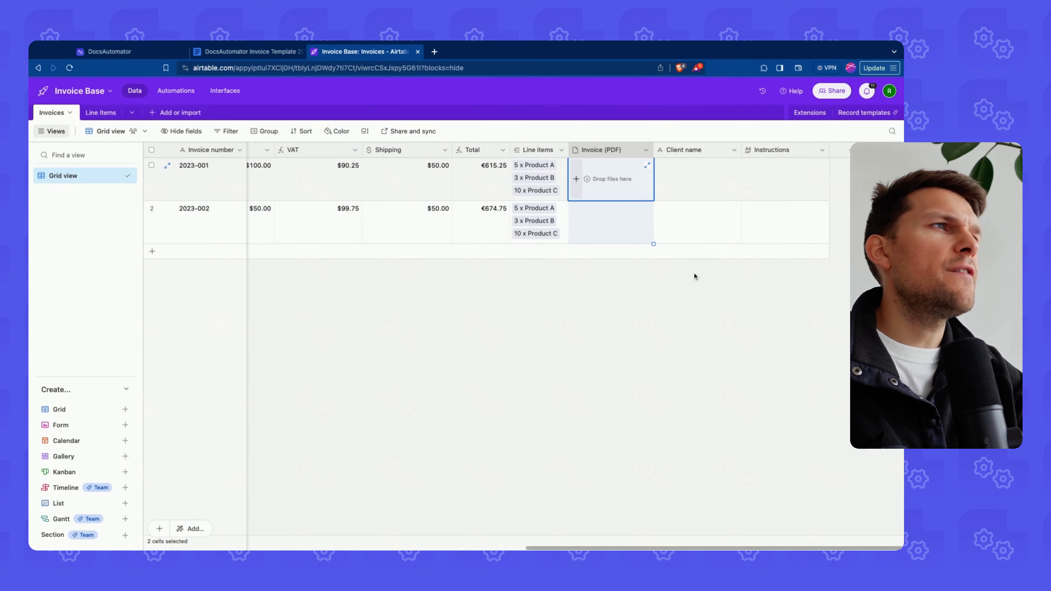
drag(568, 149, 574, 149)
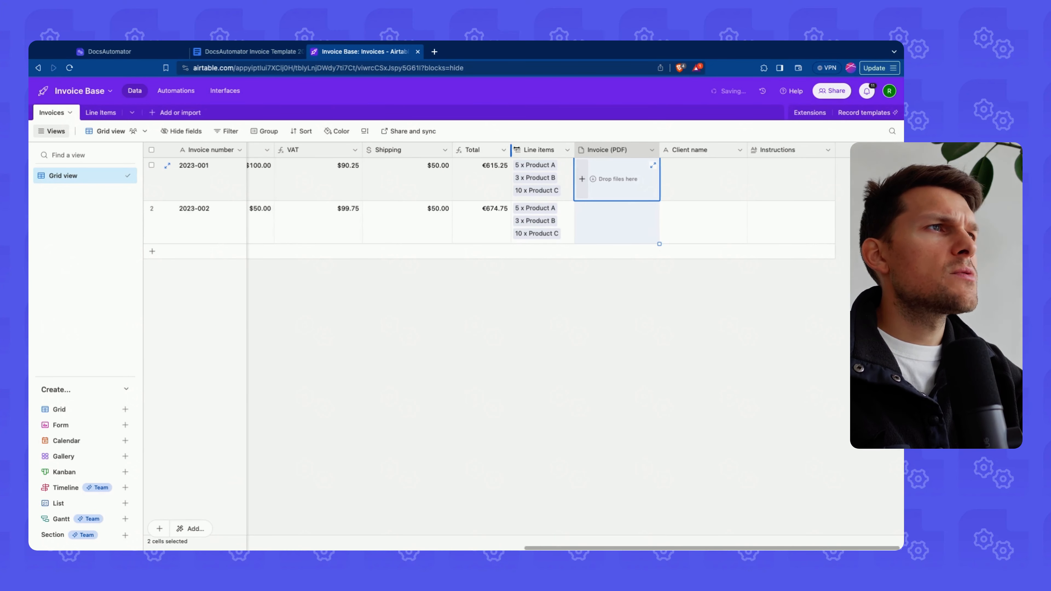
click(589, 289)
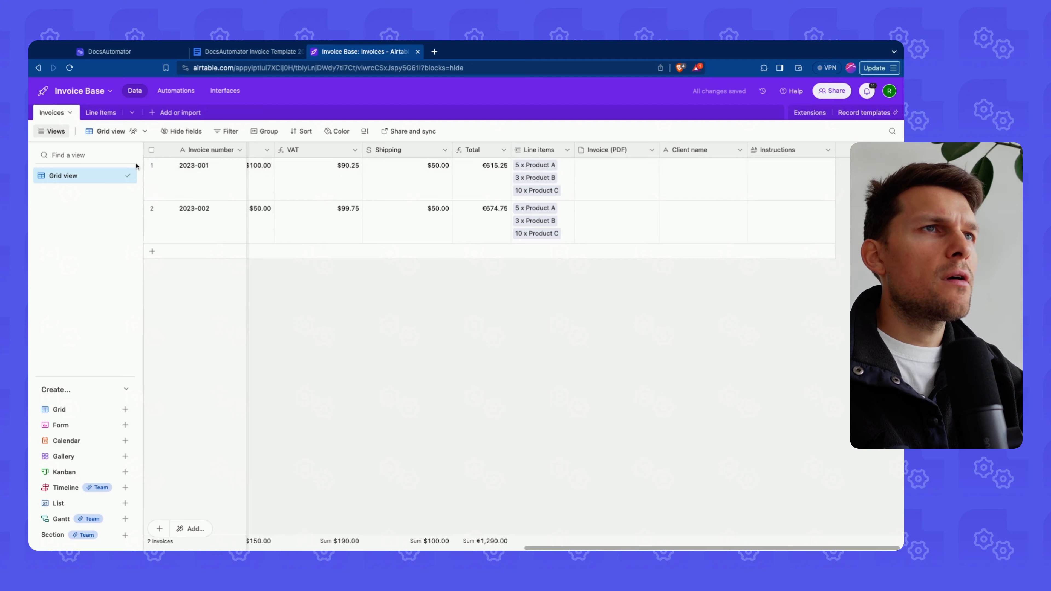
click(598, 183)
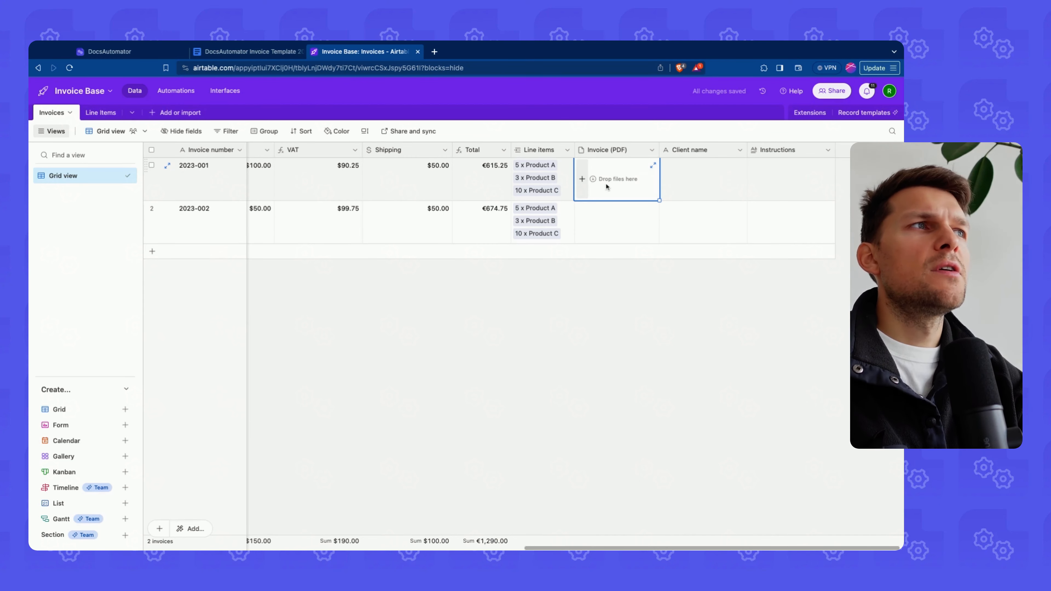
Insert a new field directly after Line items, named "Invoice creation formula", with the Formula type
click(567, 150)
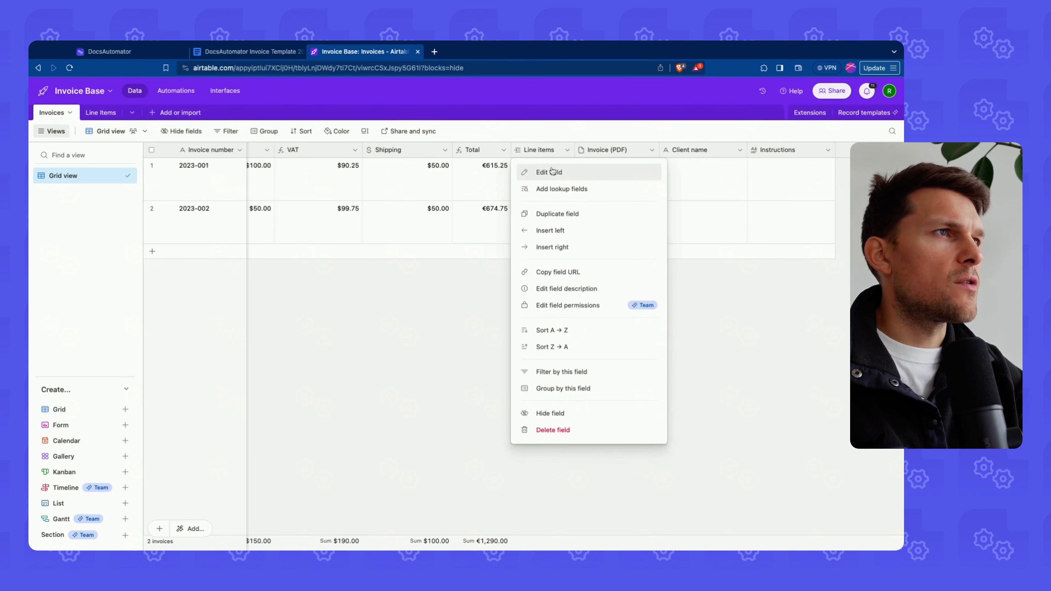
click(564, 247)
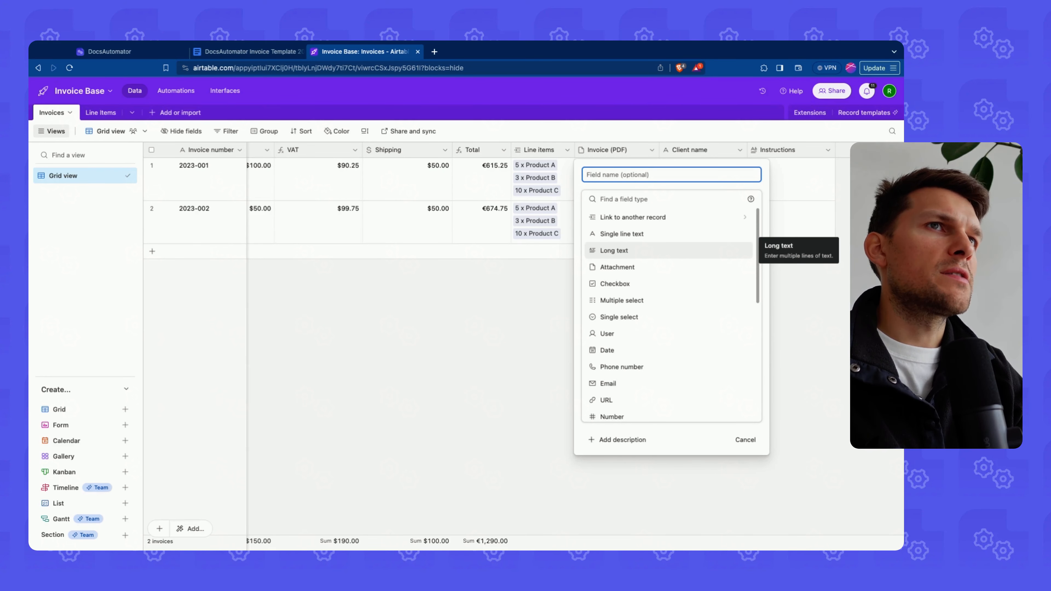
text(Inv)
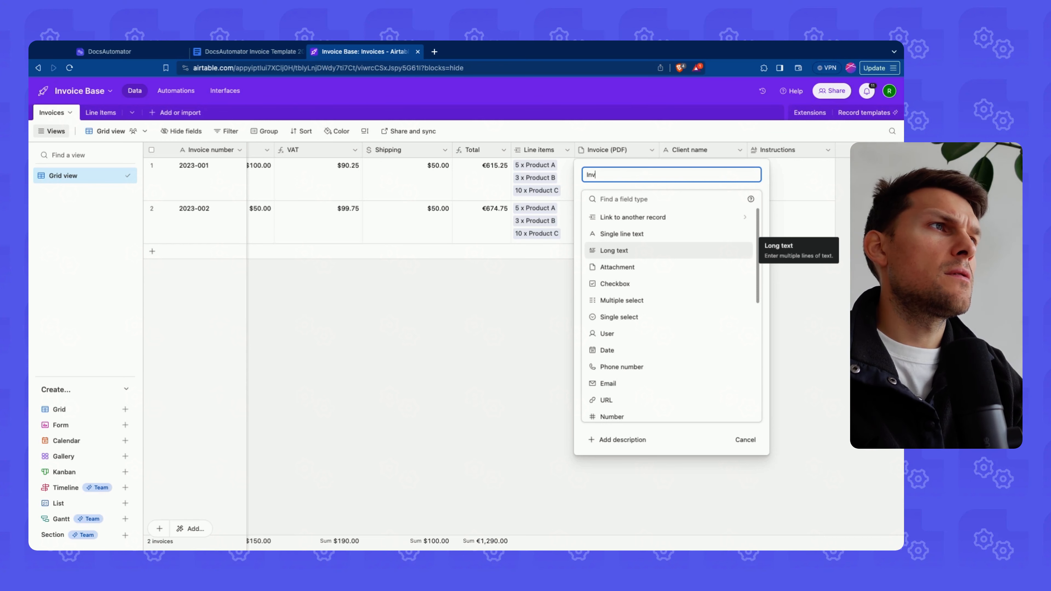
text(oice creation)
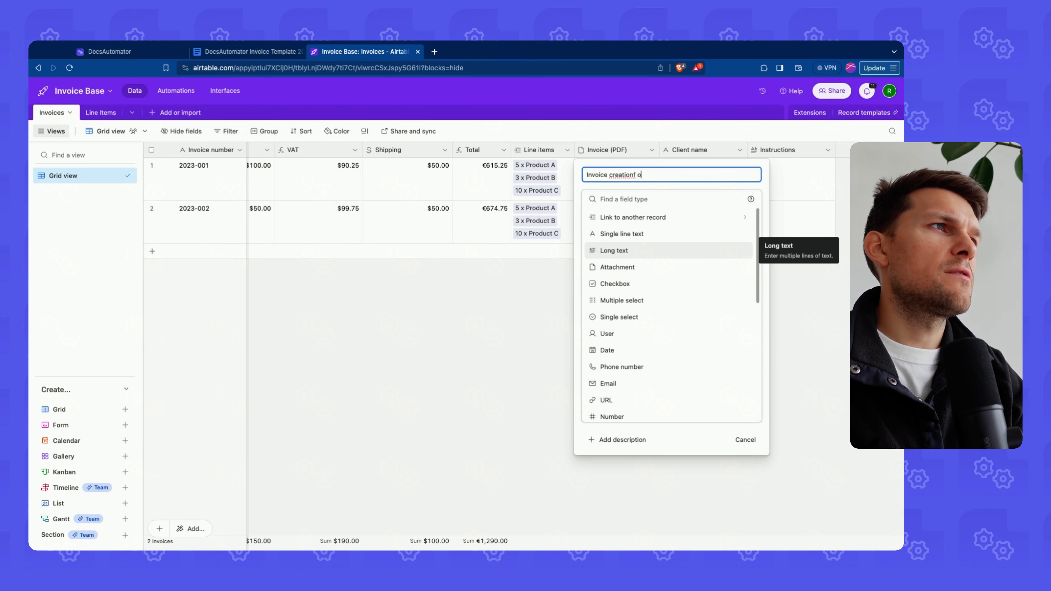
text( formu)
key(Tab)
text(for)
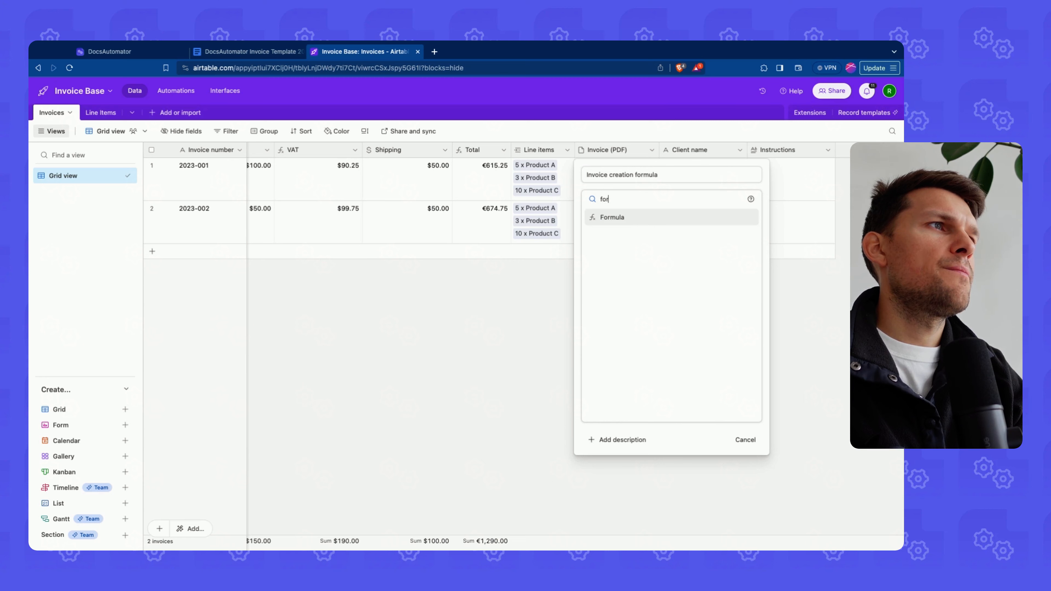
key(Return)
click(600, 255)
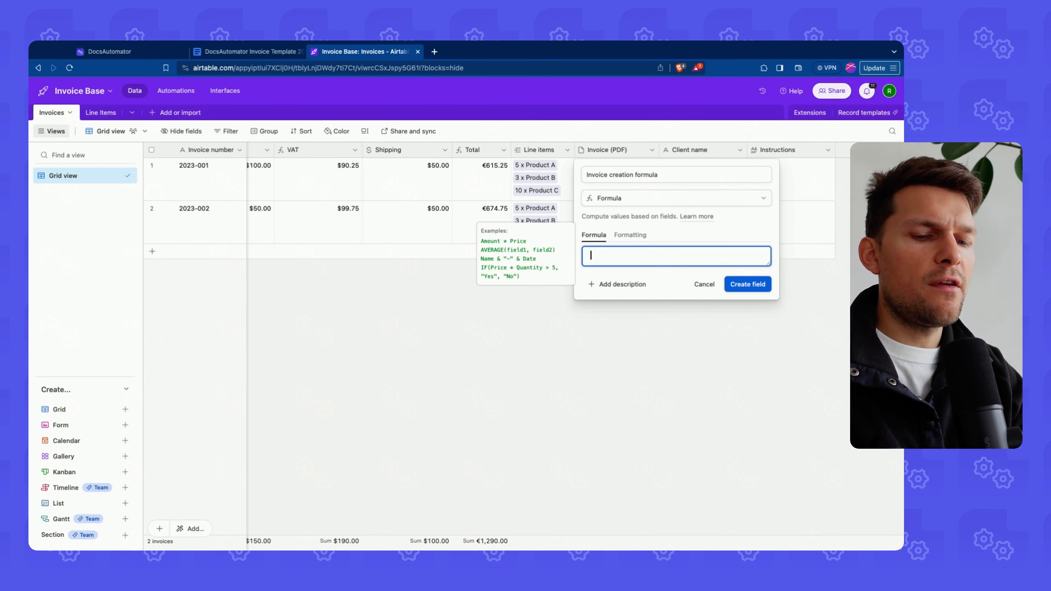
Paste the copied webhook formula, including its API key, as the new field's formula
key(super+v)
key(shift+Up)
key(shift+Up)
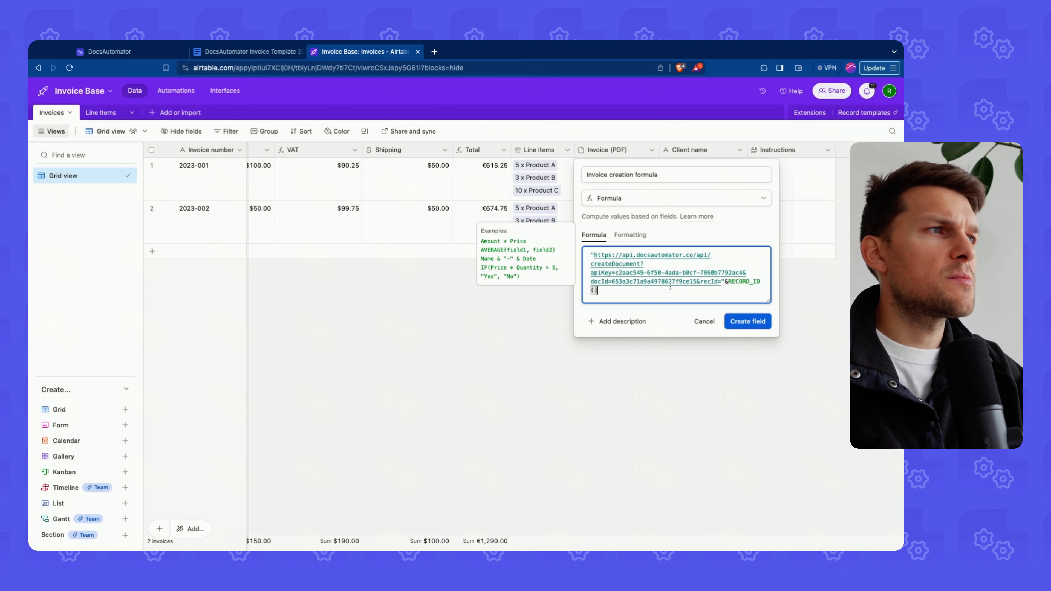
Examine the pasted formula's createDocument URL, its recId parameter and the appended RECORD_ID() function
drag(593, 255, 706, 282)
click(724, 282)
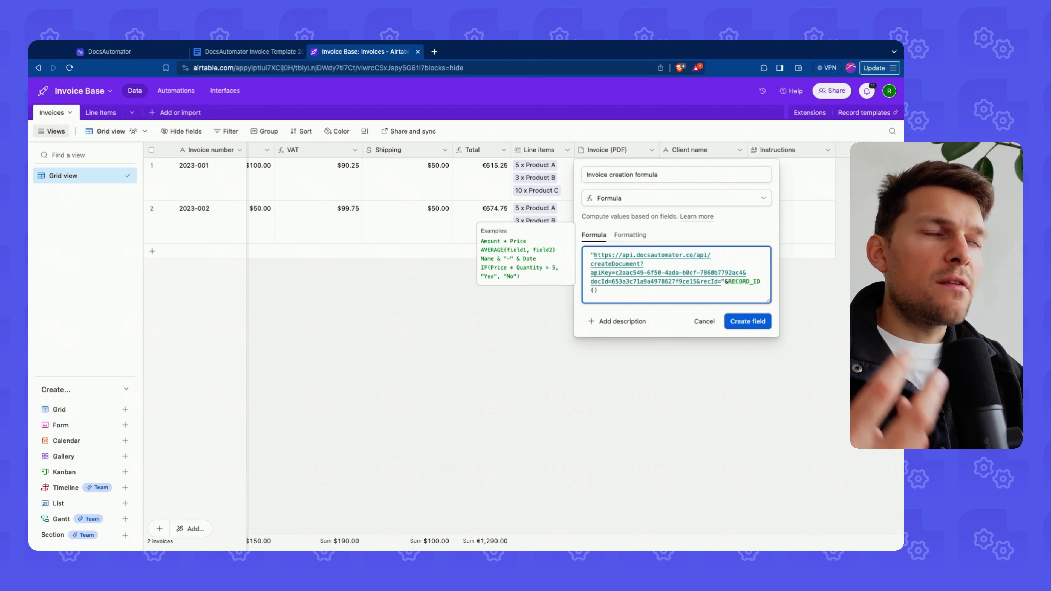
drag(594, 256, 696, 282)
click(706, 281)
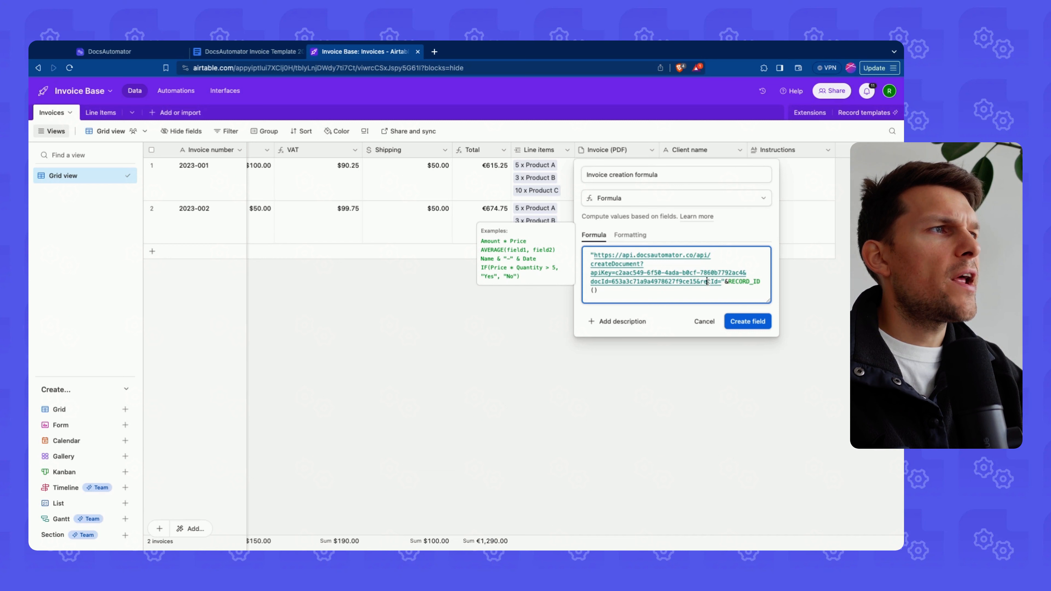
double_click(701, 282)
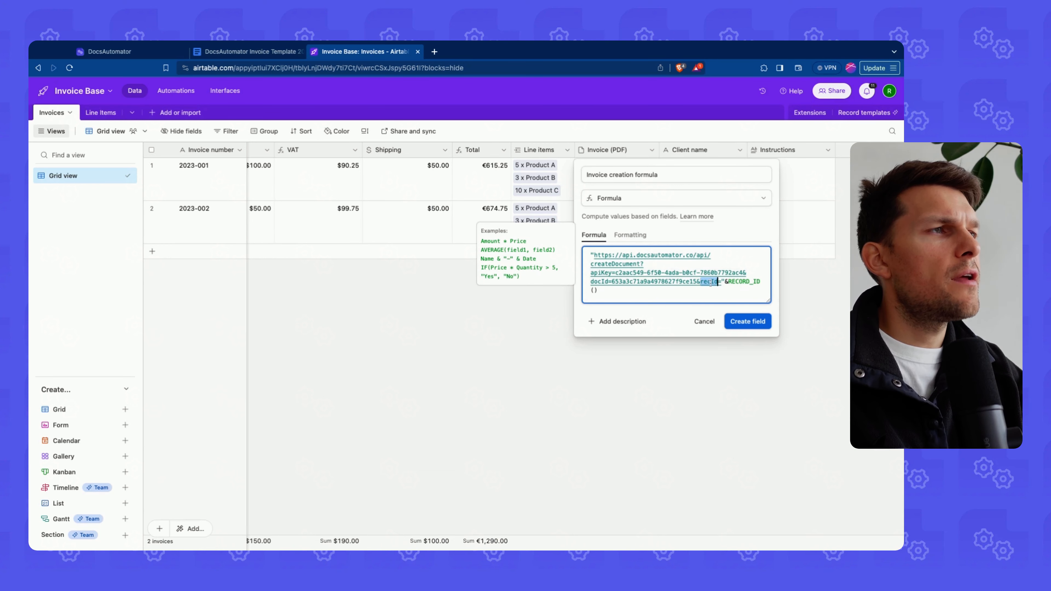
drag(728, 282, 757, 282)
click(735, 281)
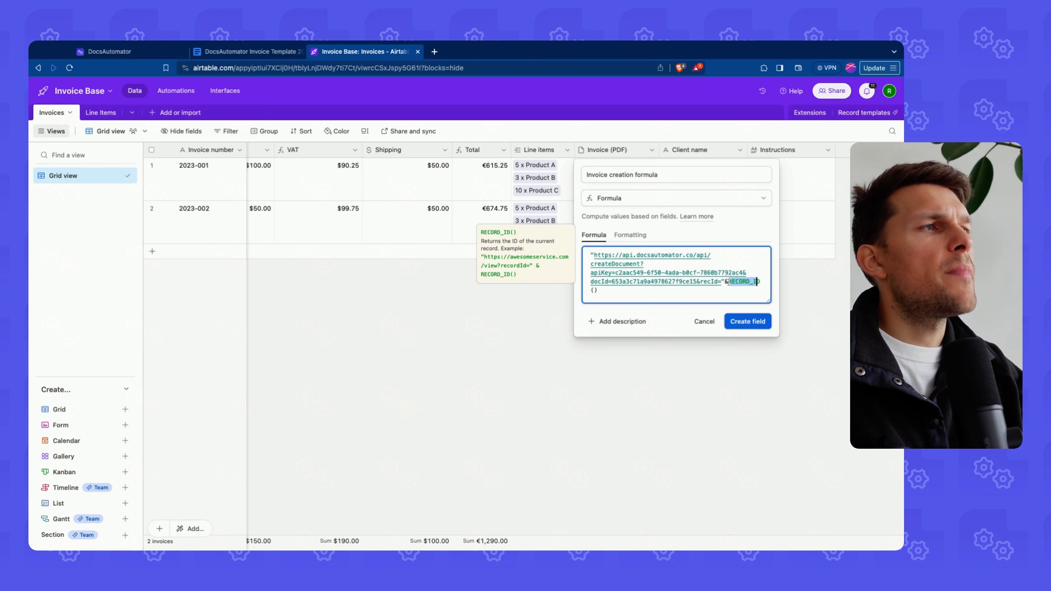
drag(654, 293, 726, 283)
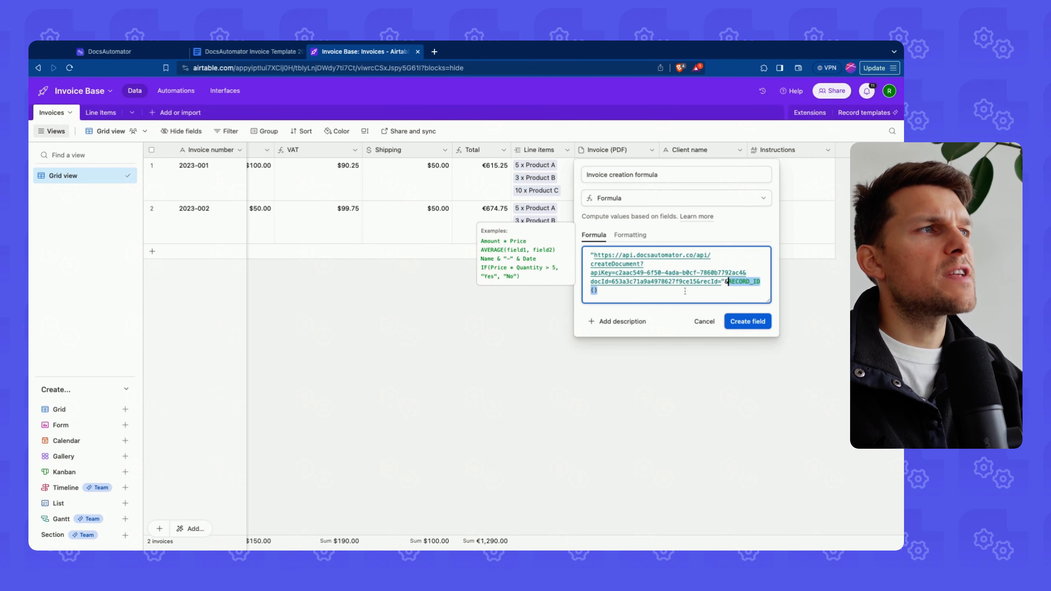
click(689, 290)
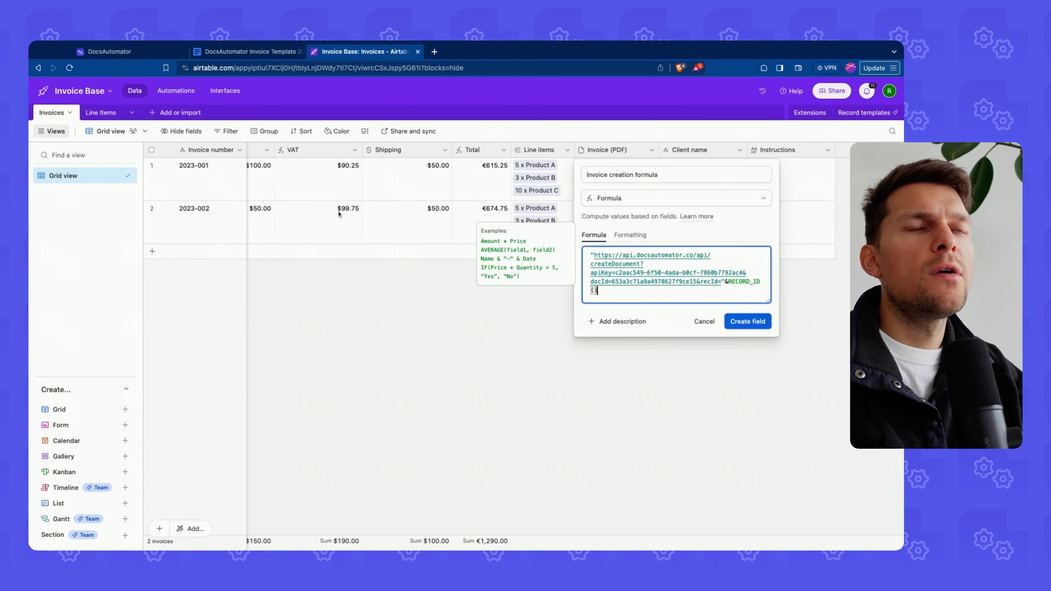
Create the formula field and trigger document creation for invoice 2023-001 from its generated link
click(746, 321)
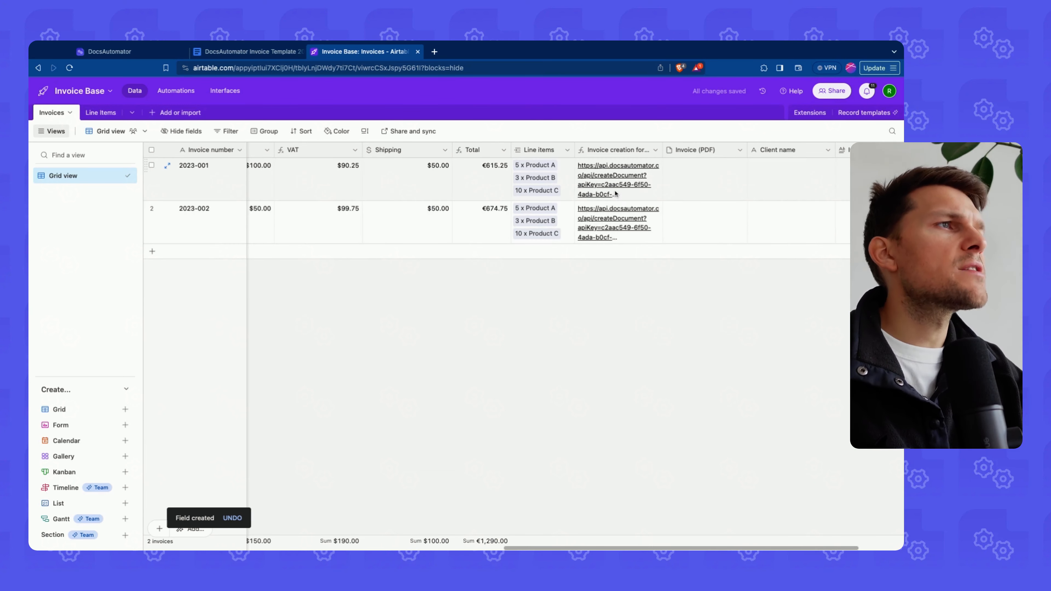
click(606, 184)
click(606, 183)
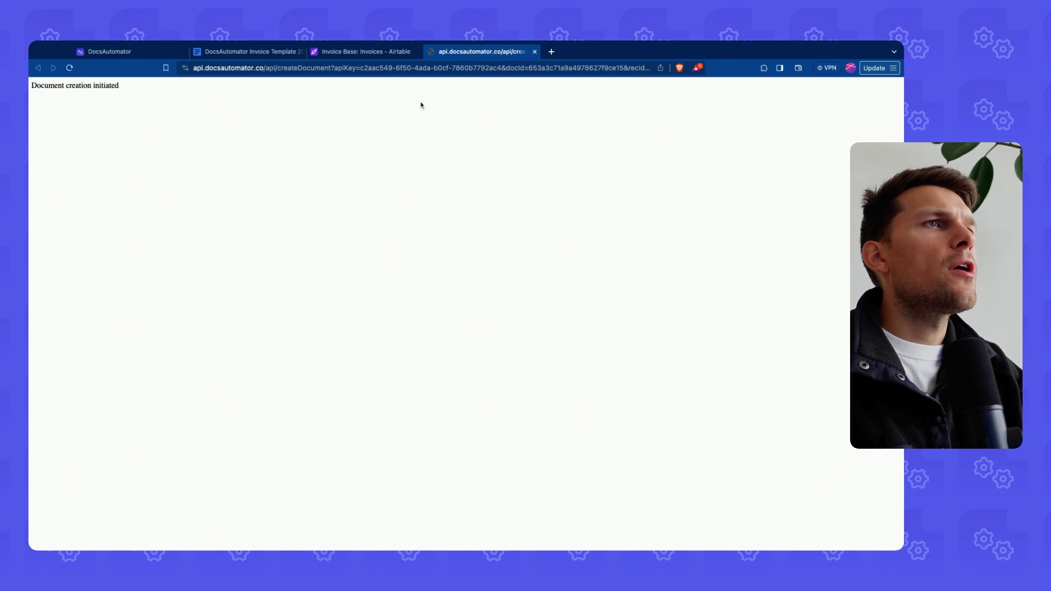
drag(112, 86, 60, 86)
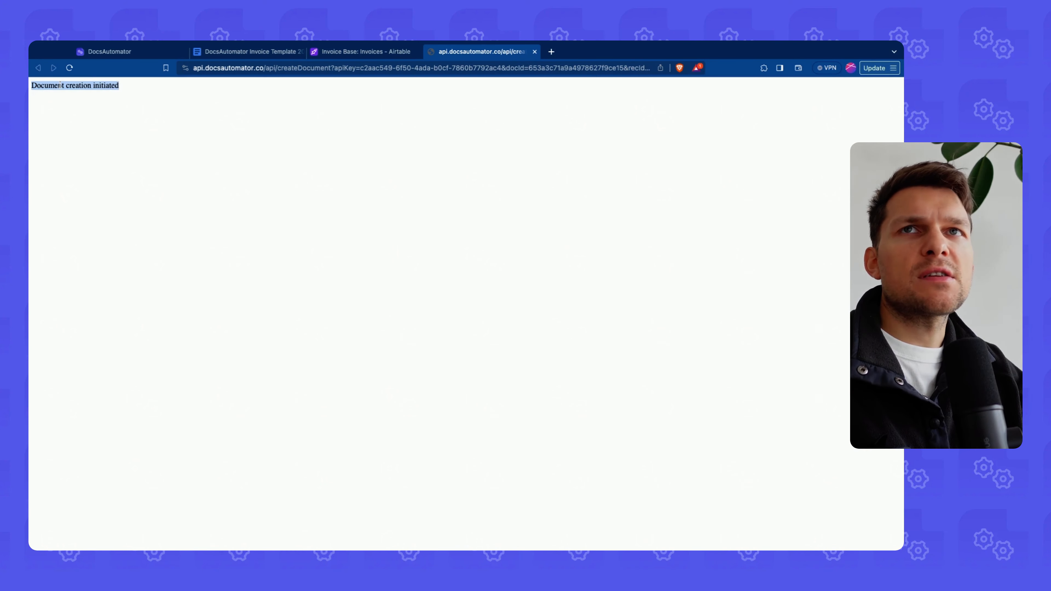
Return to the Invoices table in Airtable, open the Company A.pdf generated for invoice 2023-001, review its contents and close it
click(93, 94)
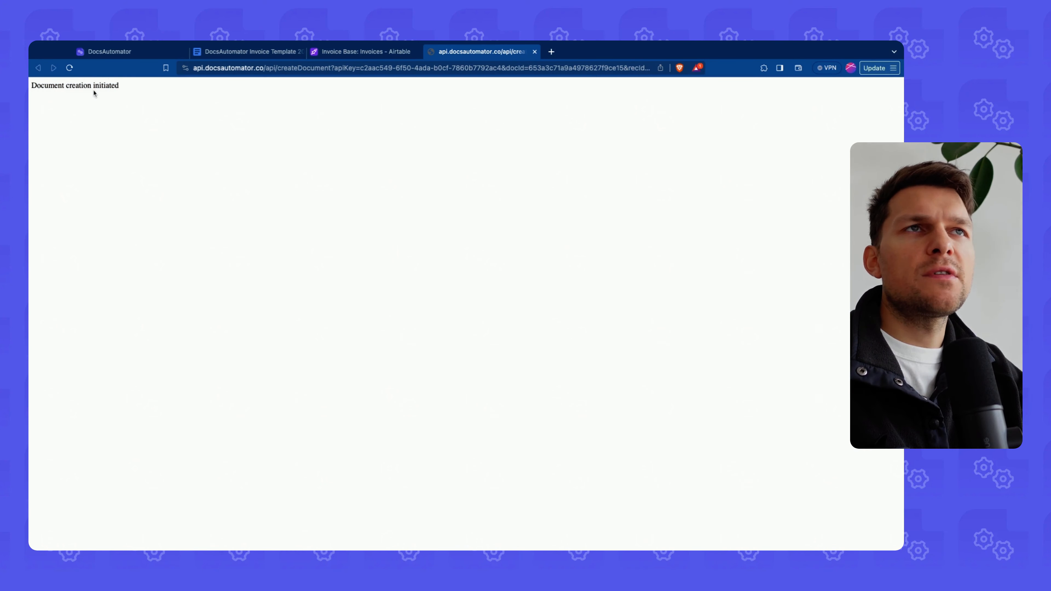
click(363, 54)
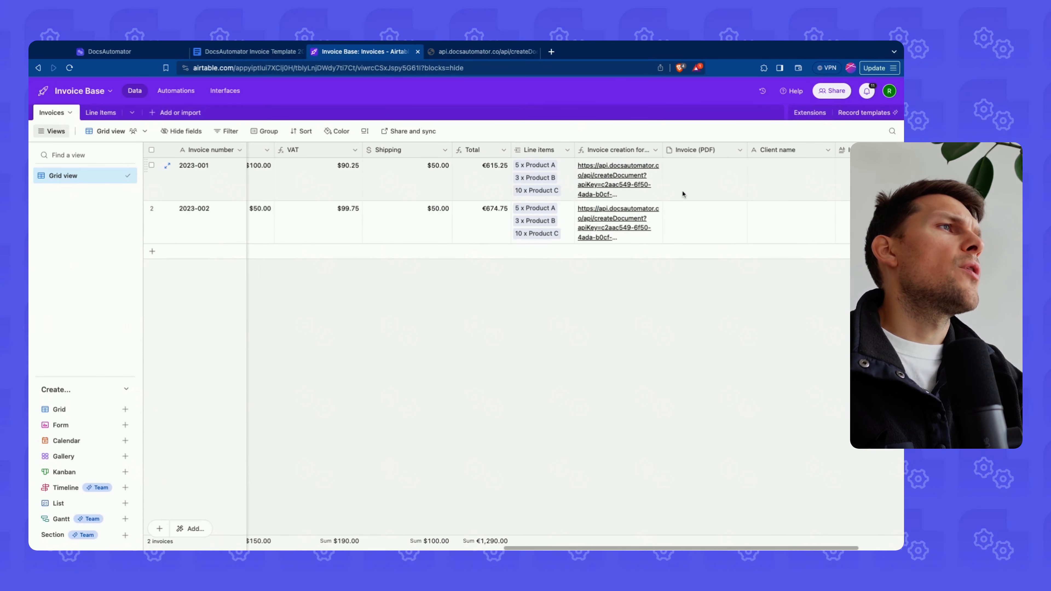
click(690, 186)
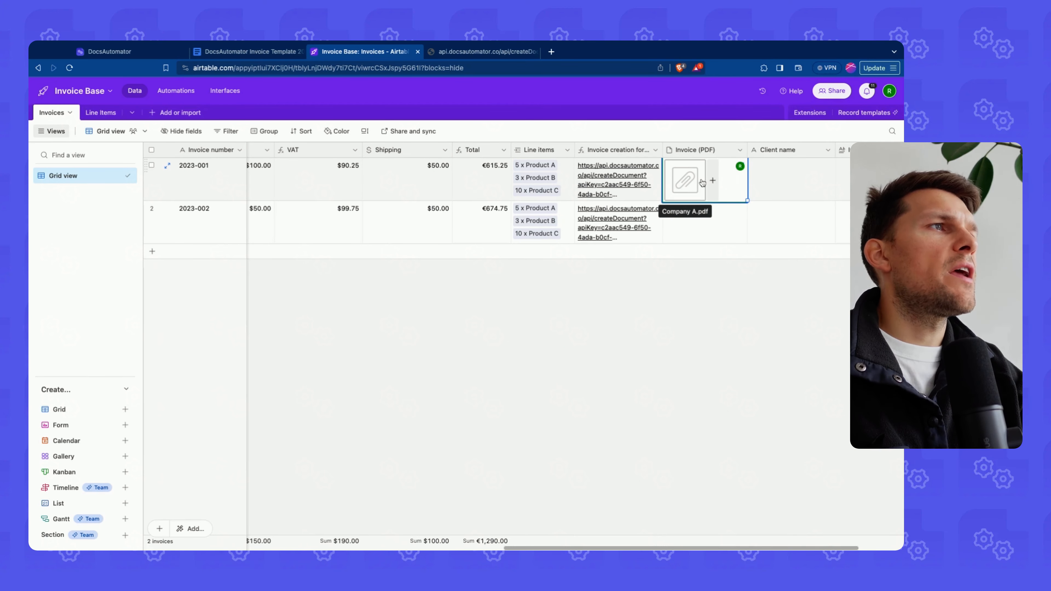
click(694, 185)
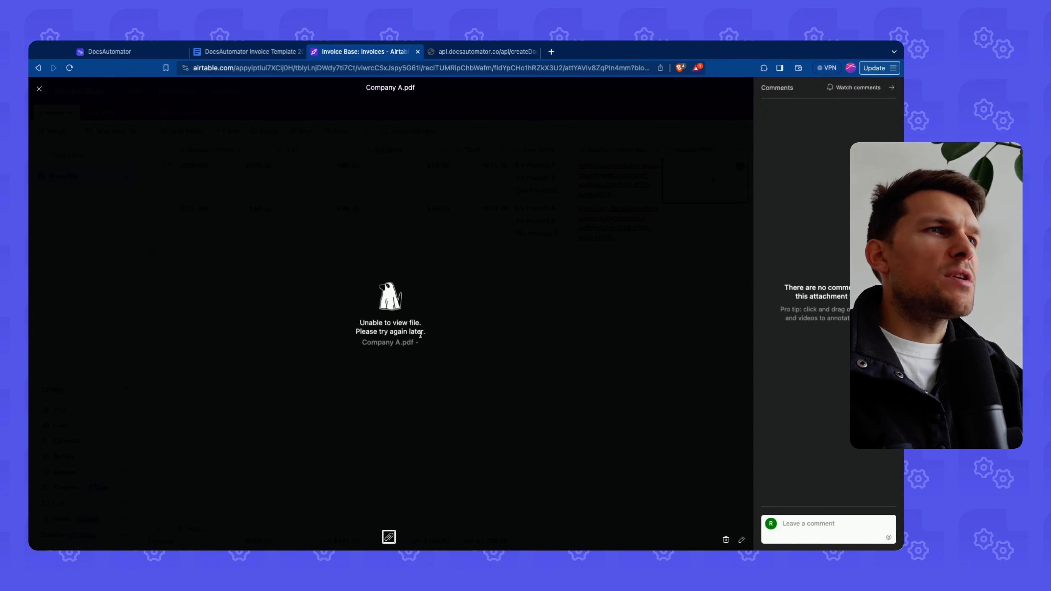
scroll(355, 301, down, 10)
scroll(420, 249, up, 5)
scroll(420, 249, up, 6)
scroll(375, 251, down, 5)
scroll(460, 254, up, 5)
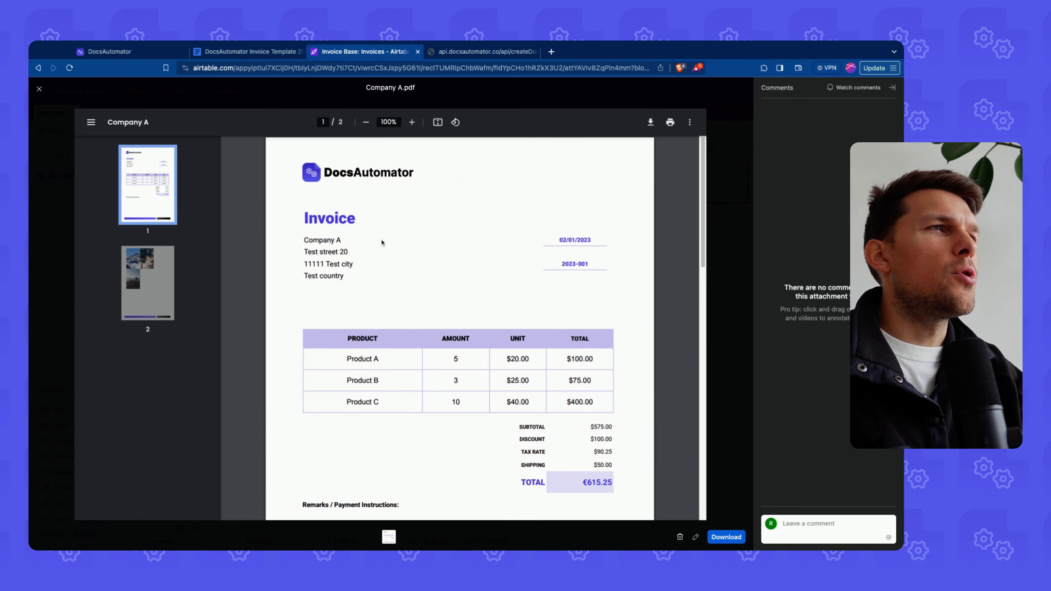
click(54, 217)
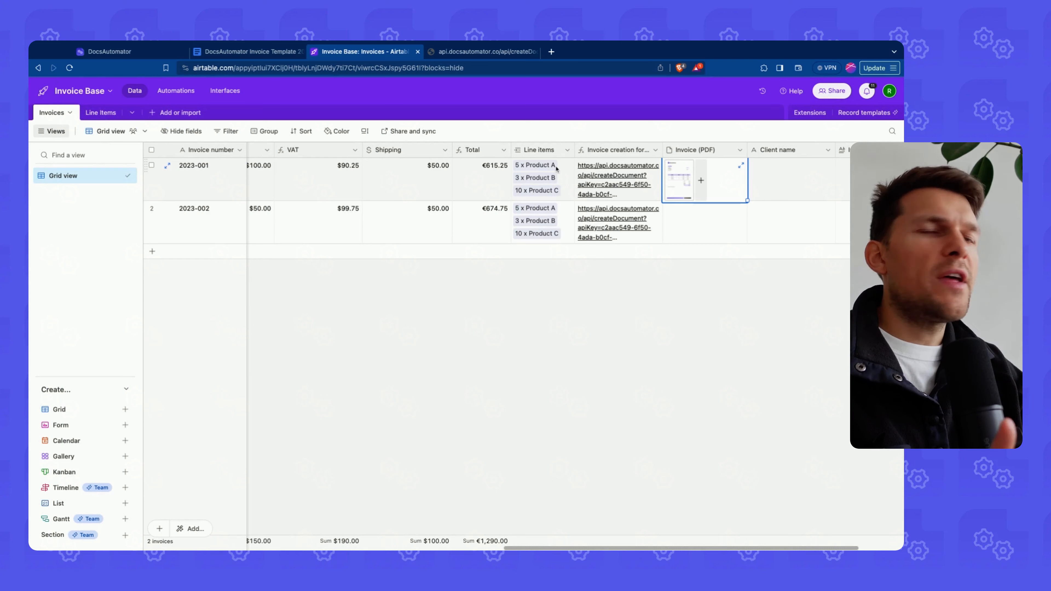
Insert a new field directly after the invoice creation formula, named "Invoice creation button", with the Button type
right_click(612, 152)
click(621, 231)
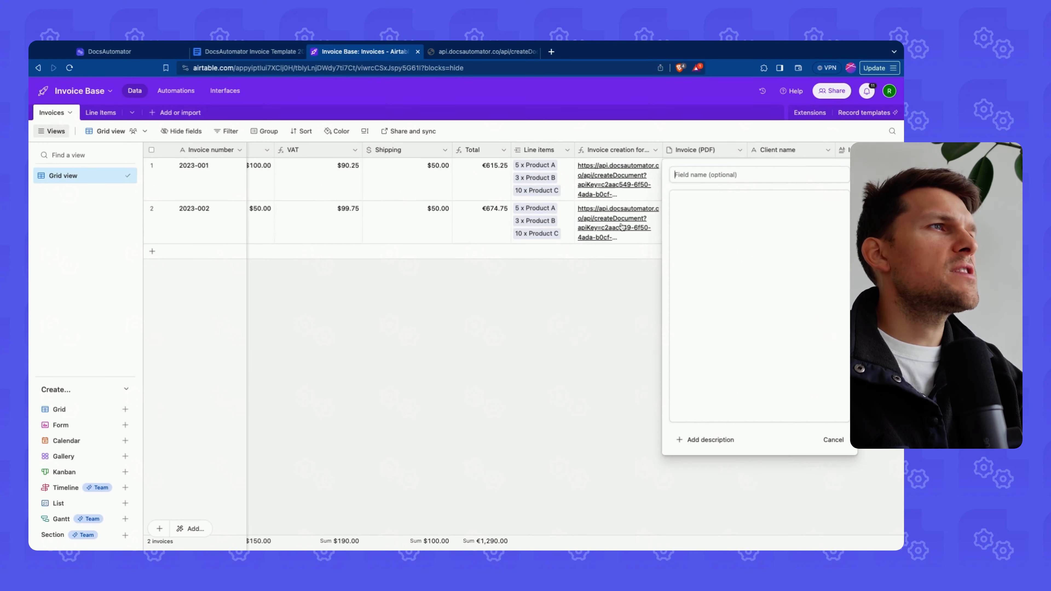
text(Invoice creation button)
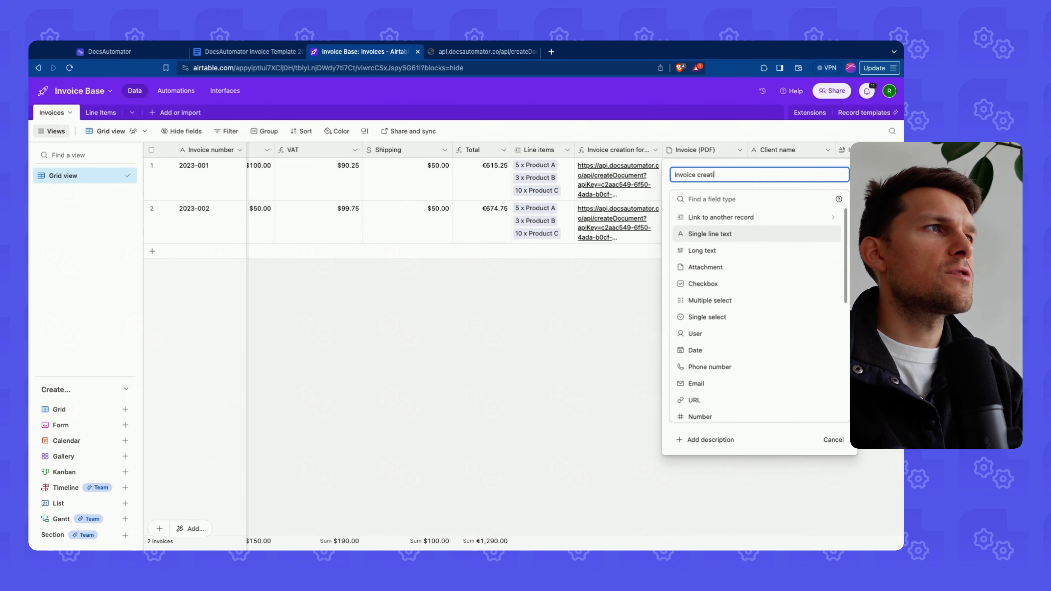
key(Tab)
text(but)
key(Return)
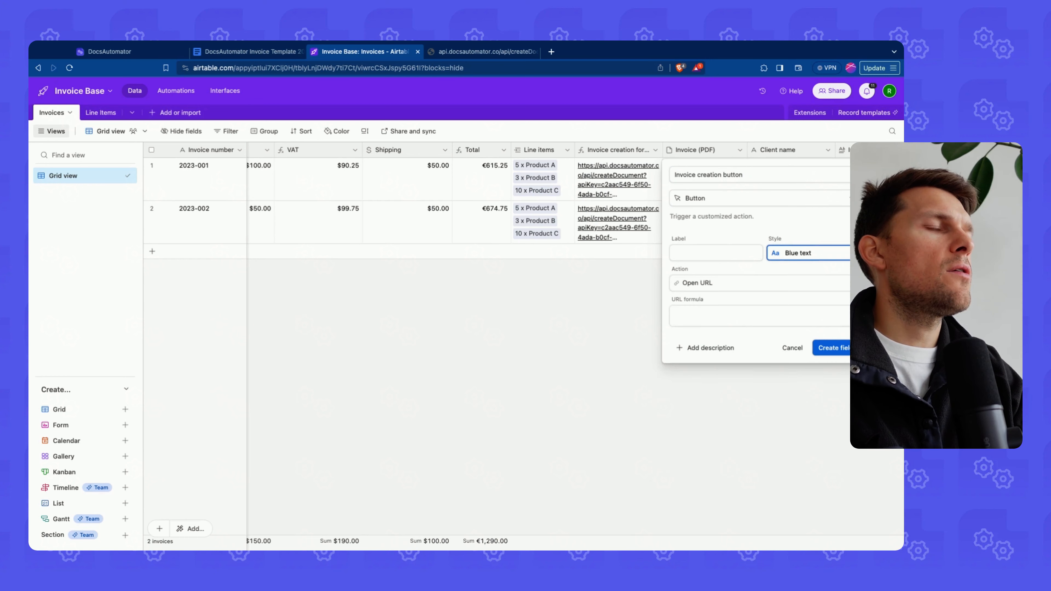
Label the button "Create invoice" and set its action to Open URL
click(672, 257)
text(Create invoice)
key(Tab)
click(716, 289)
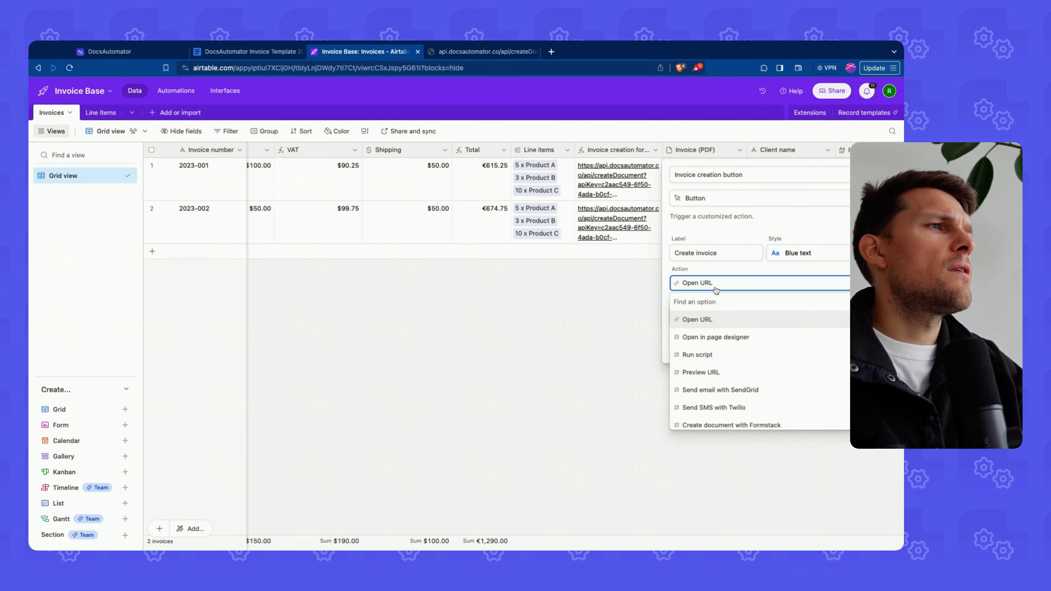
click(742, 318)
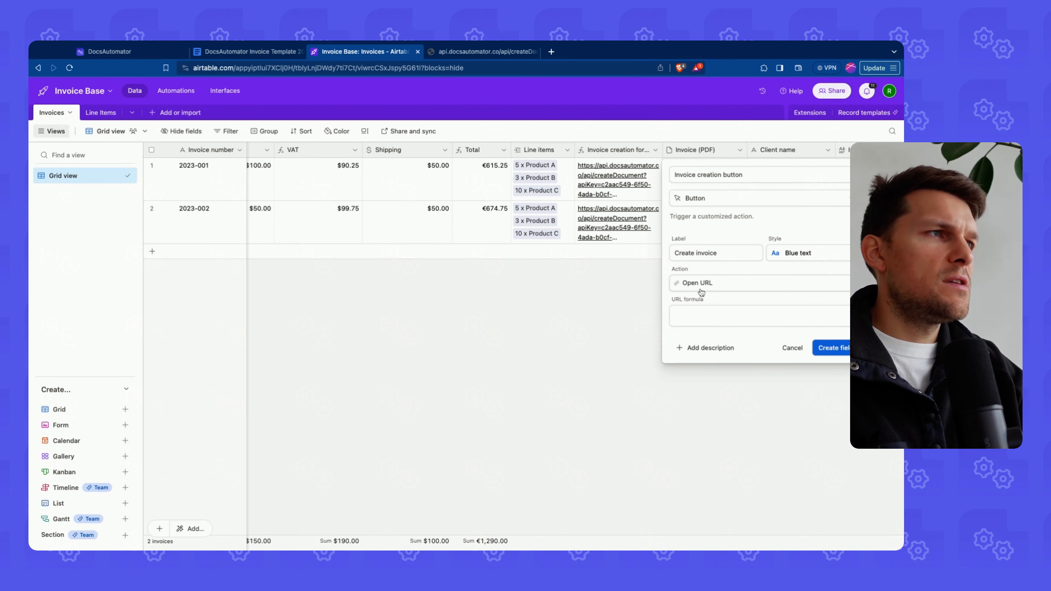
Paste the webhook formula, including its API key, as the button's URL formula and create the field
click(700, 315)
key(super+v)
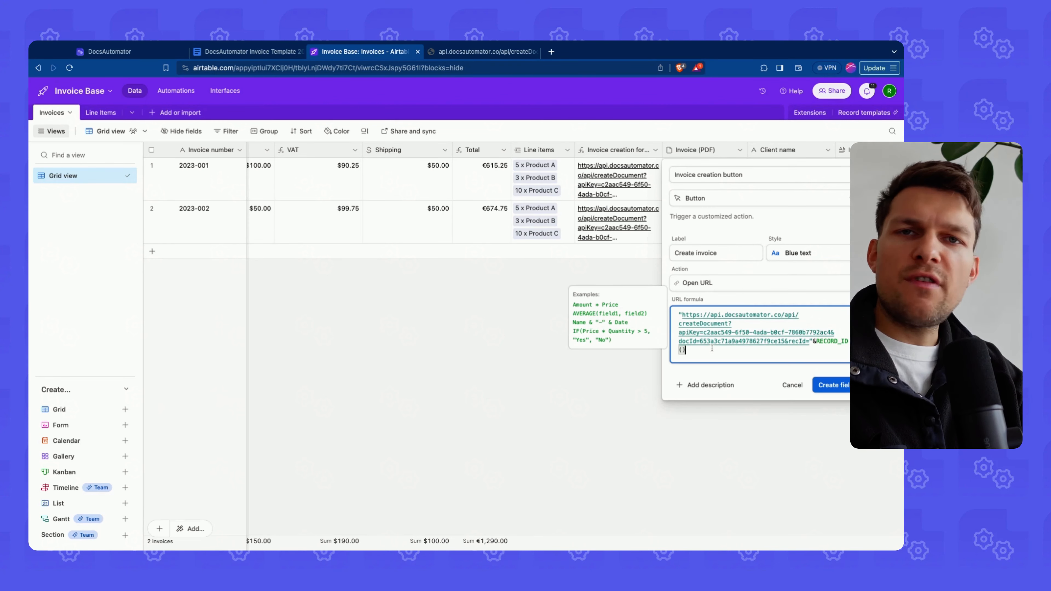
click(829, 385)
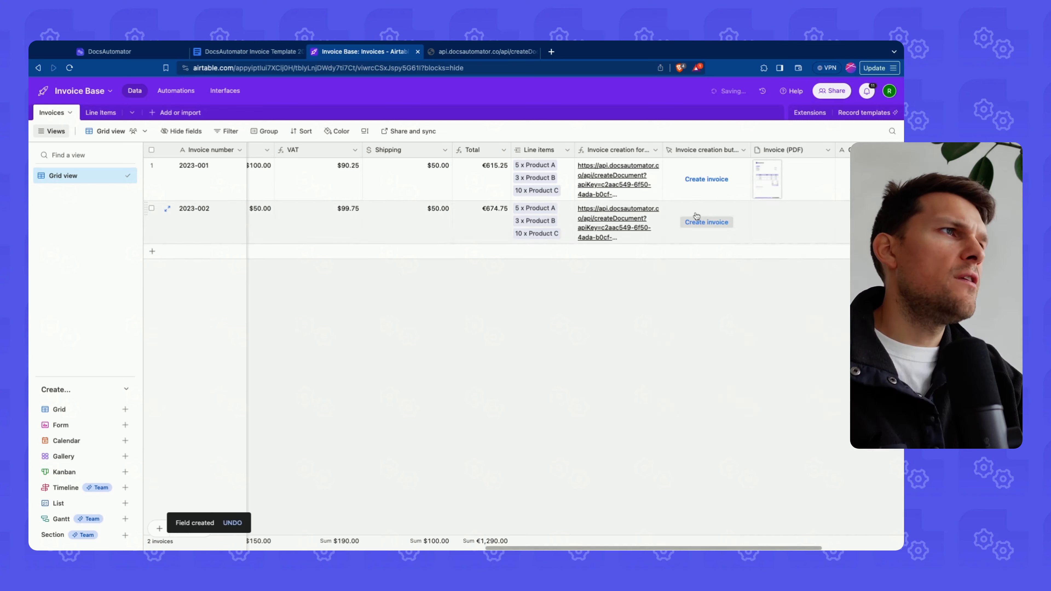
Trigger document creation for invoice 2023-002 with its Create invoice button, and check the Company B.pdf attached in Invoice (PDF)
click(663, 223)
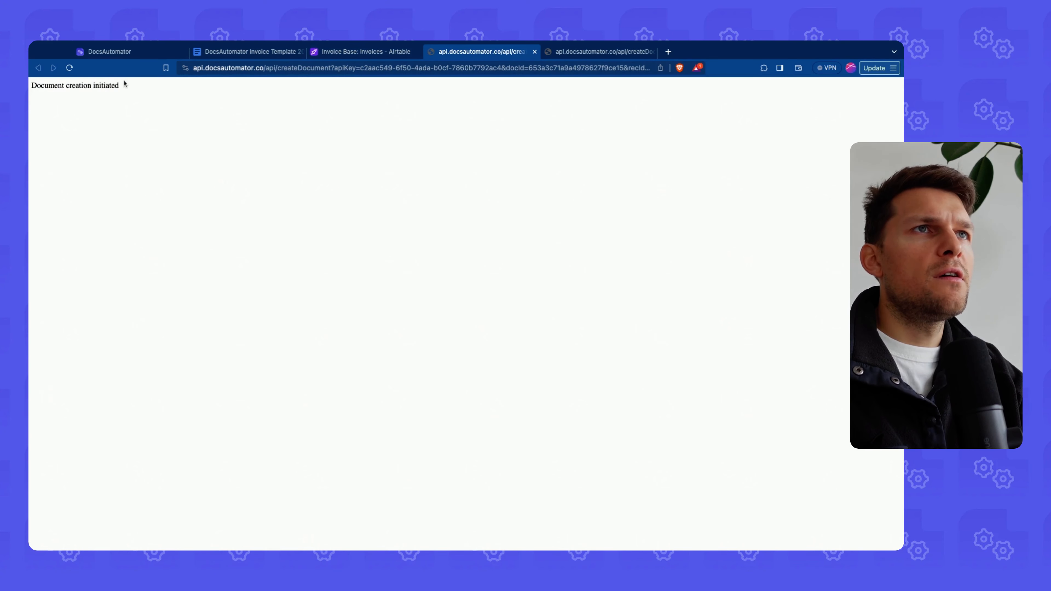
click(337, 52)
click(728, 222)
scroll(654, 238, right, 3)
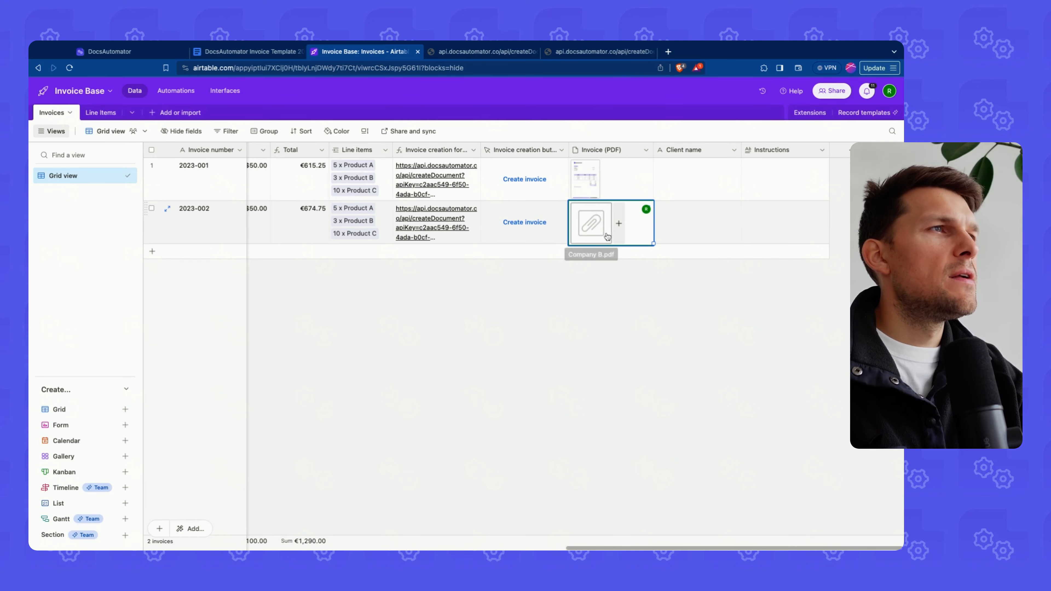
click(598, 227)
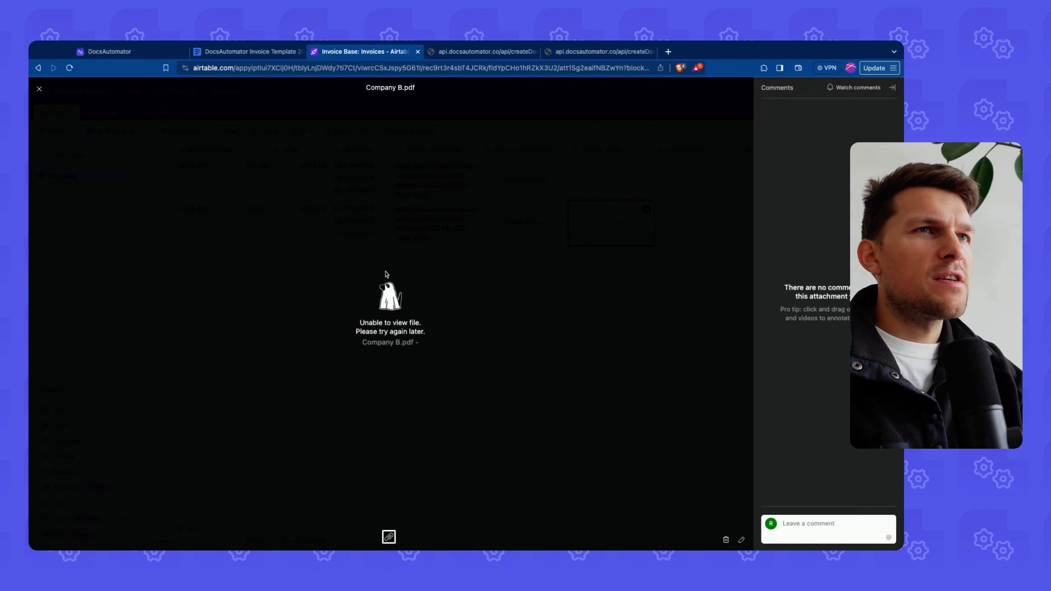
key(Escape)
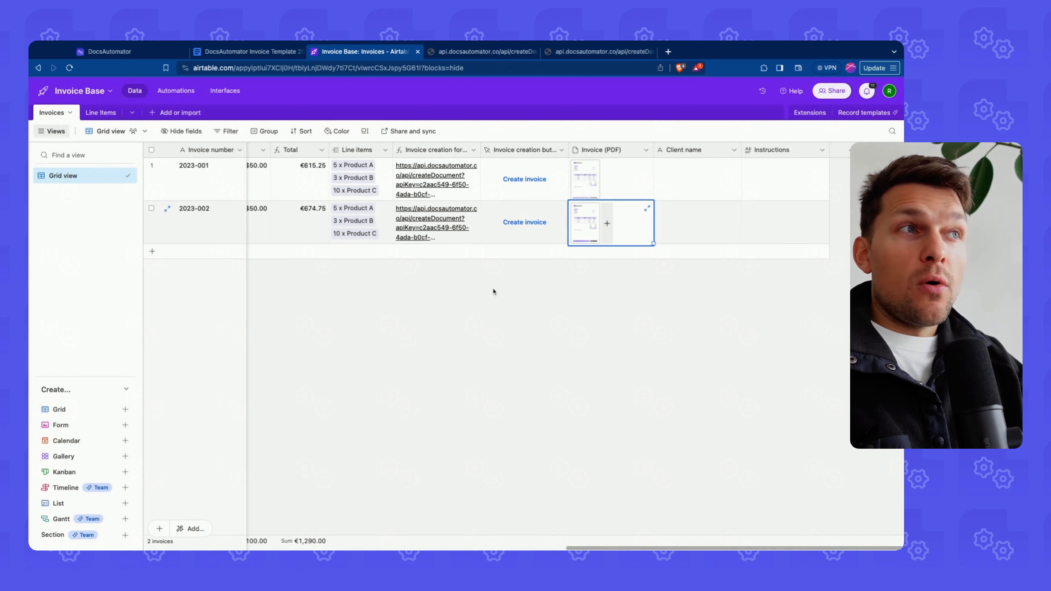
click(478, 296)
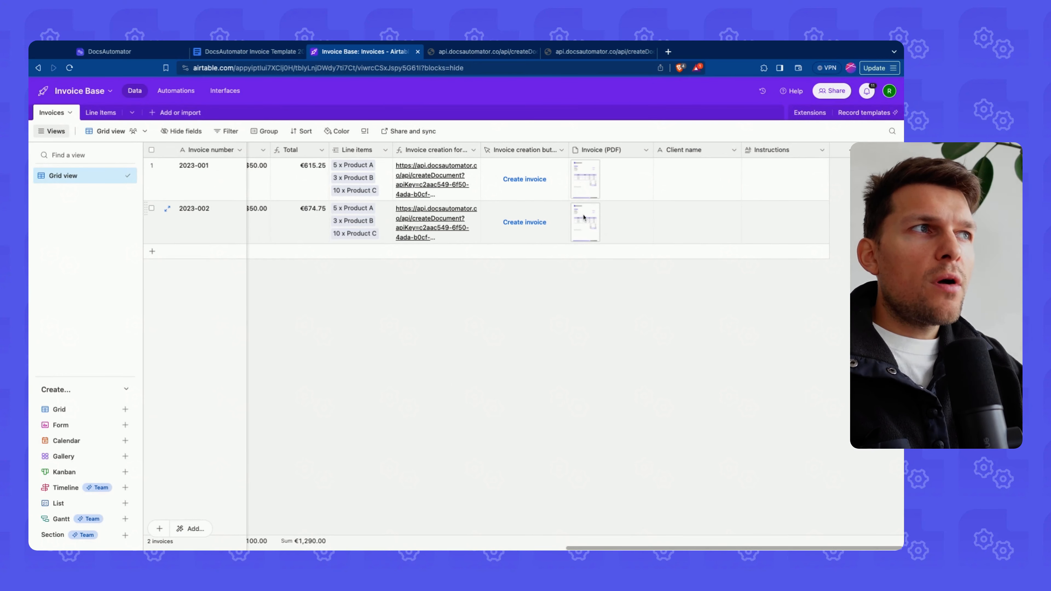
click(577, 234)
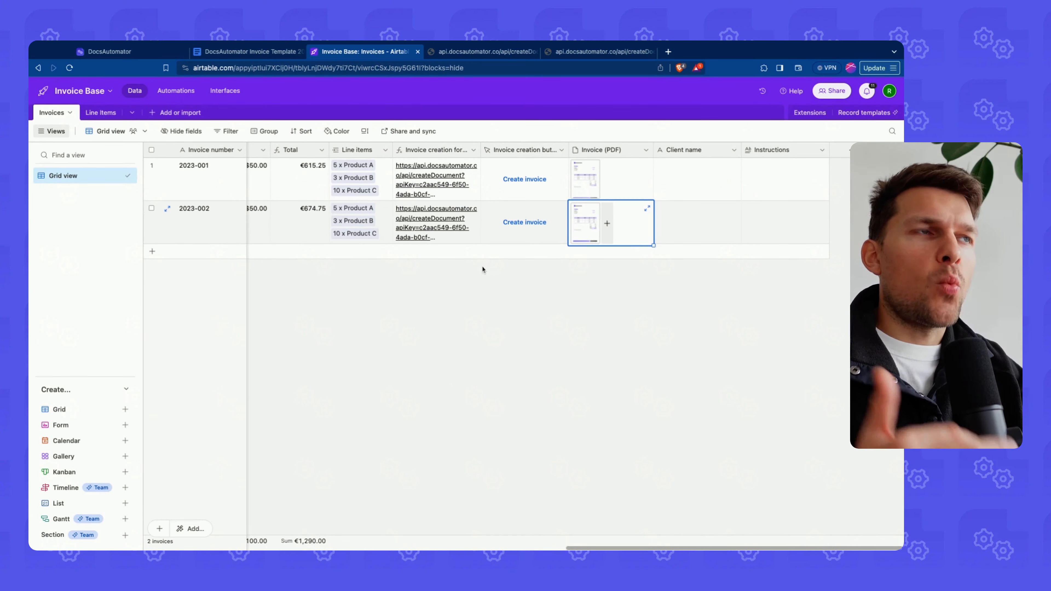
click(442, 222)
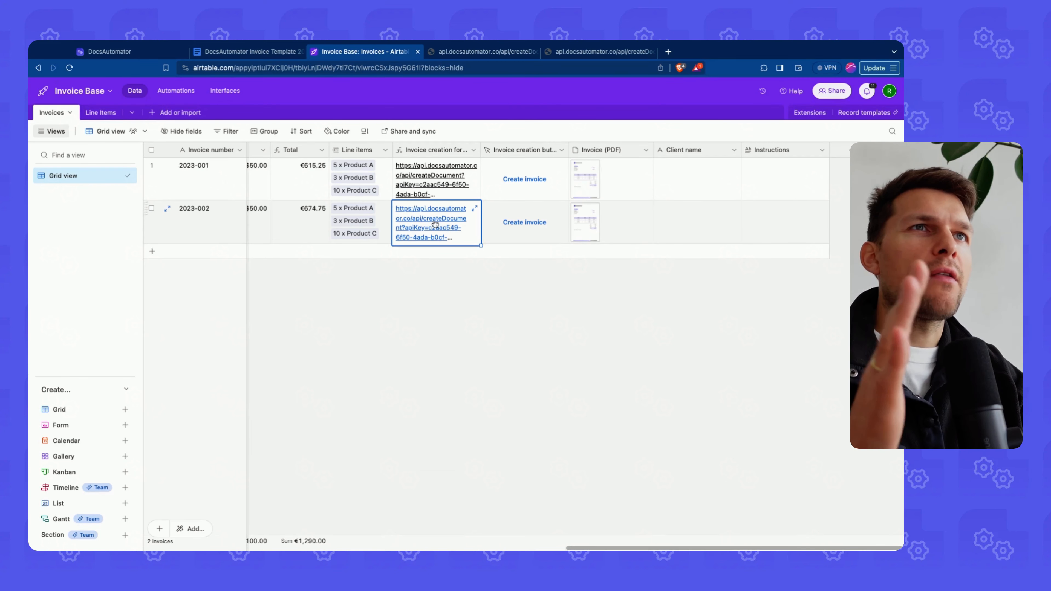
click(508, 310)
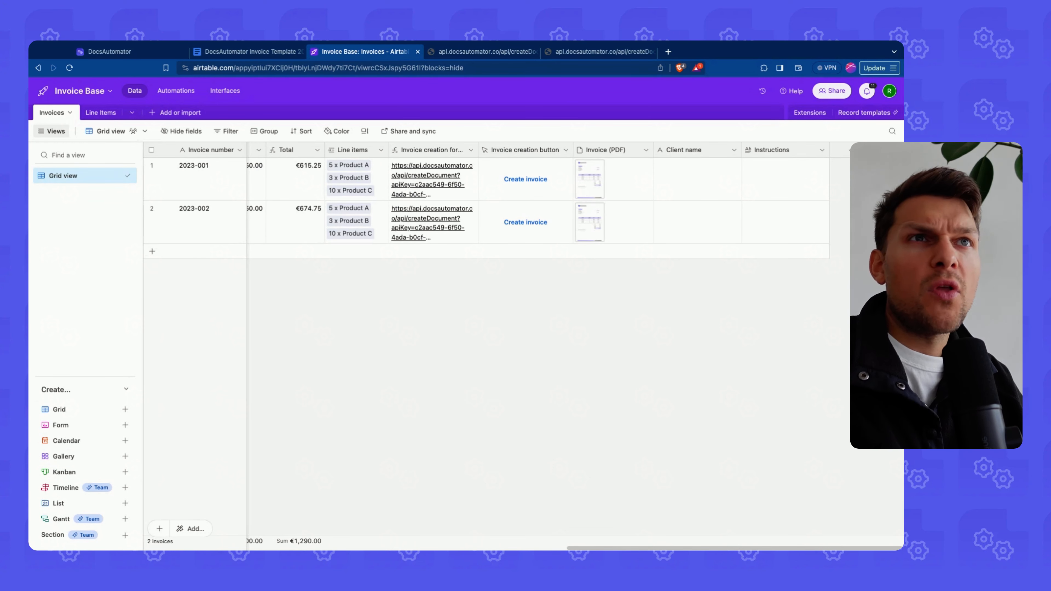
Switch to DocsAutomator and examine the Automation Script and Scripting Extension options for setting up document creation in Airtable
click(158, 52)
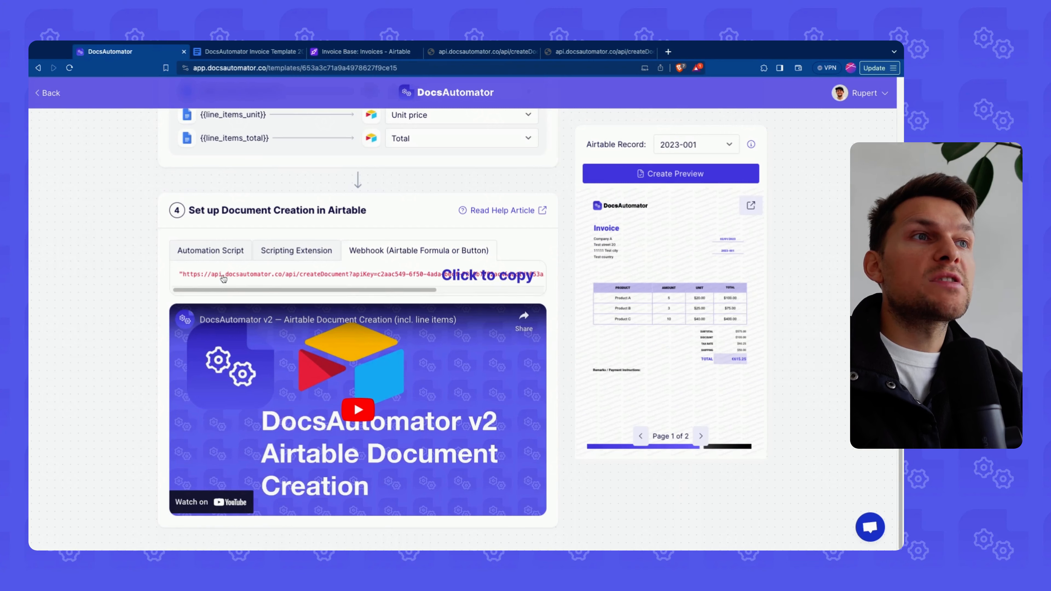
click(220, 253)
click(268, 256)
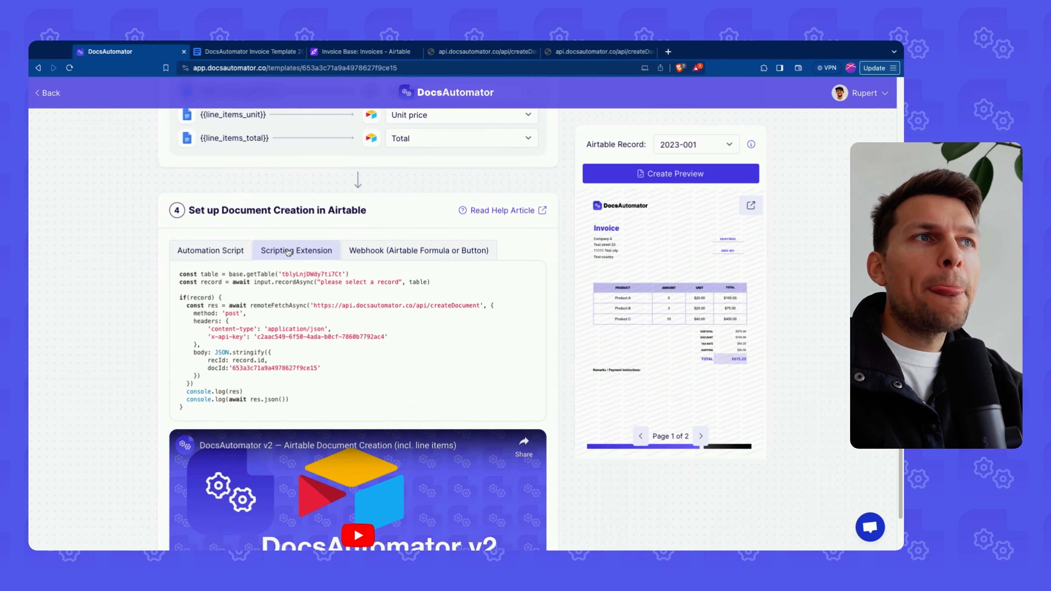
click(272, 254)
click(269, 256)
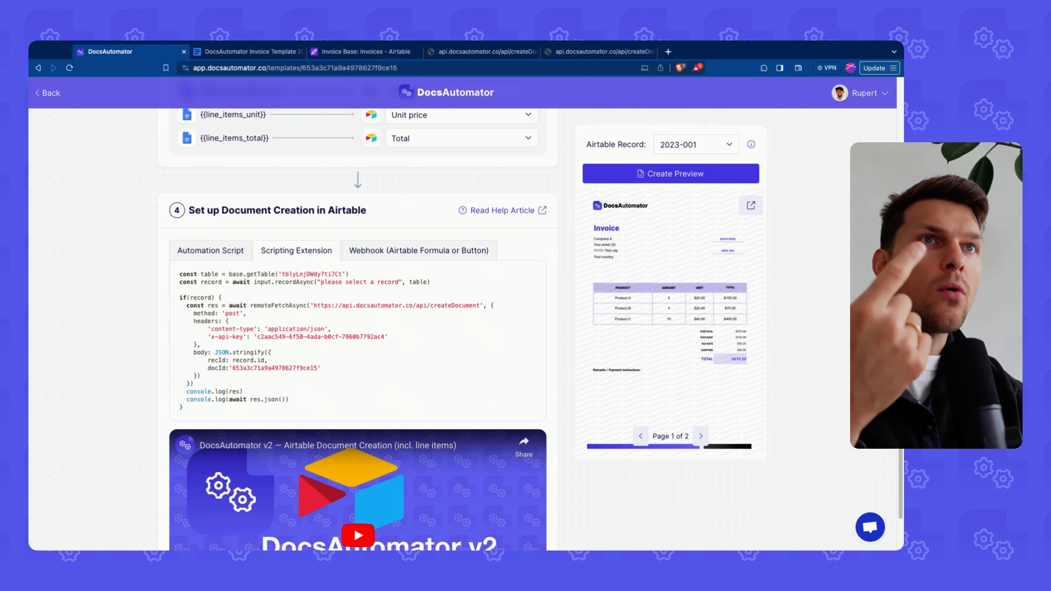
Review the Attachment Field setting in the Map your Airtable Data section
scroll(243, 227, up, 10)
scroll(243, 227, up, 10)
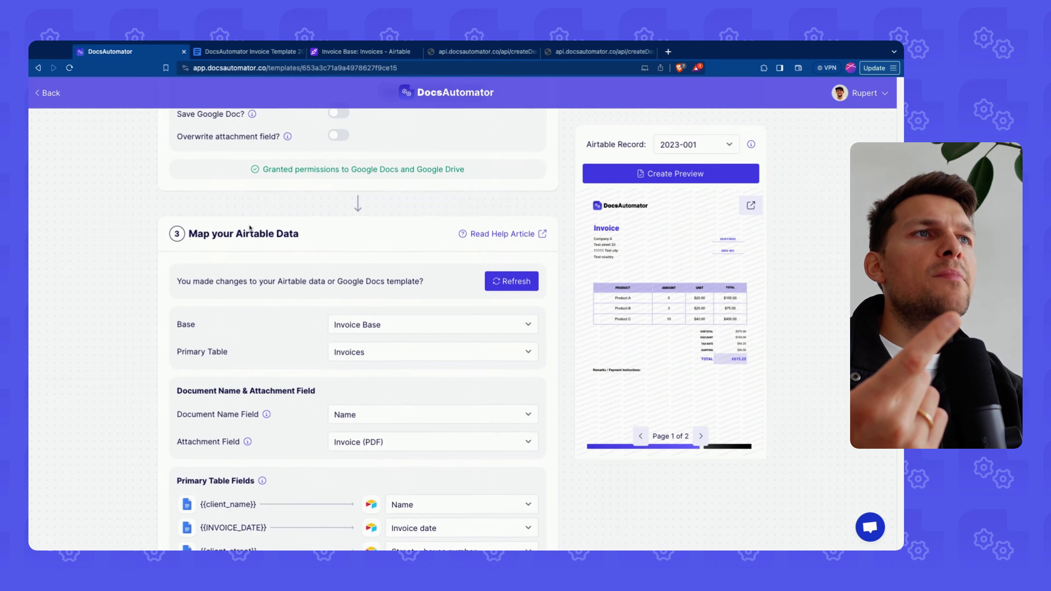
scroll(222, 352, down, 7)
triple_click(178, 353)
click(296, 356)
triple_click(193, 353)
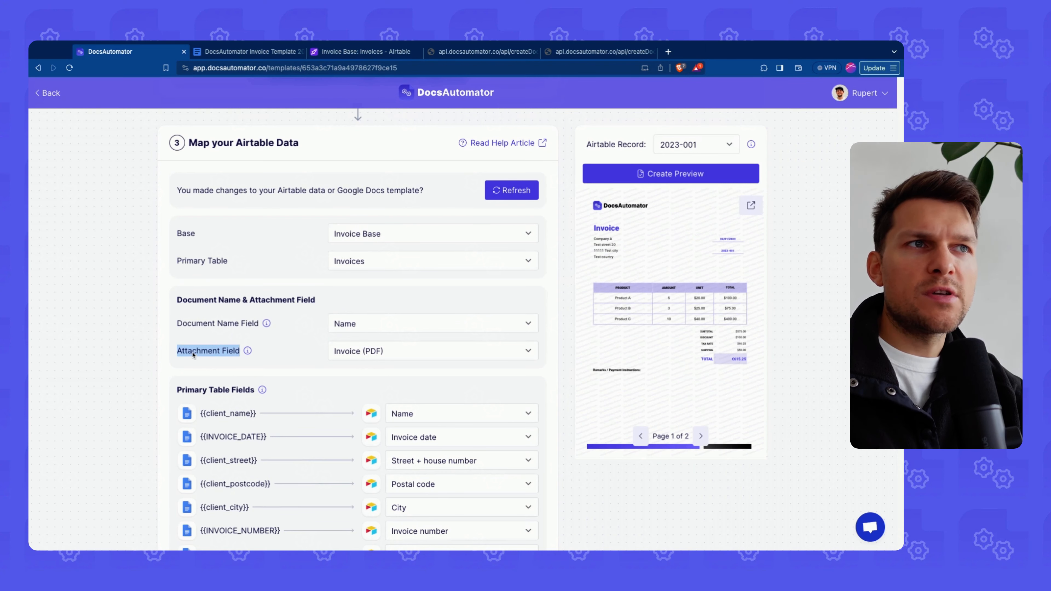
click(203, 353)
Enable Save Google Doc, look at the Google Doc URL field and destination folder settings it adds, and disable it again
scroll(354, 328, up, 5)
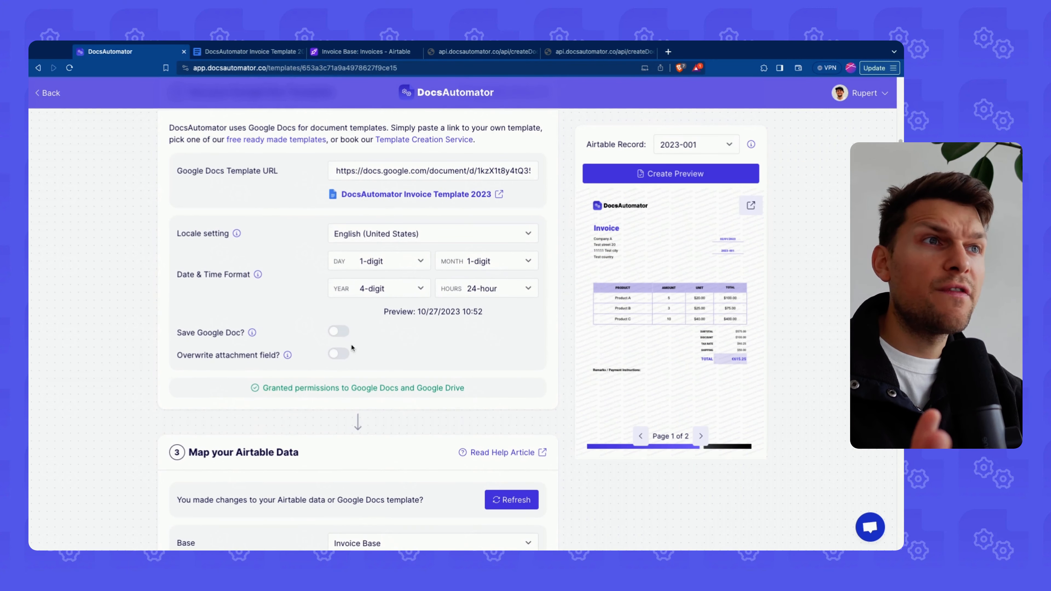
click(336, 330)
scroll(348, 414, down, 7)
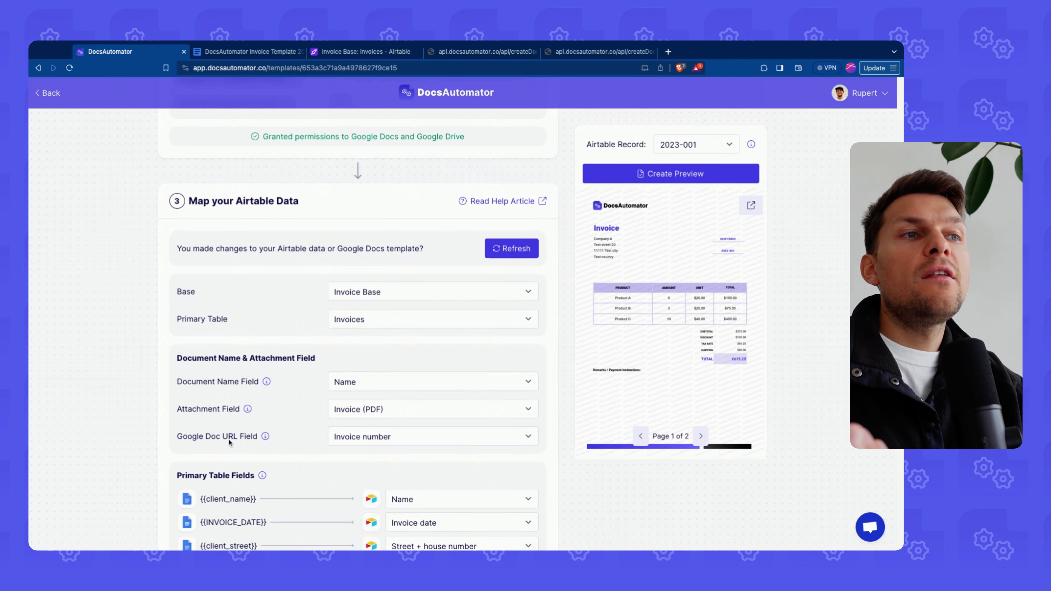
scroll(229, 439, up, 7)
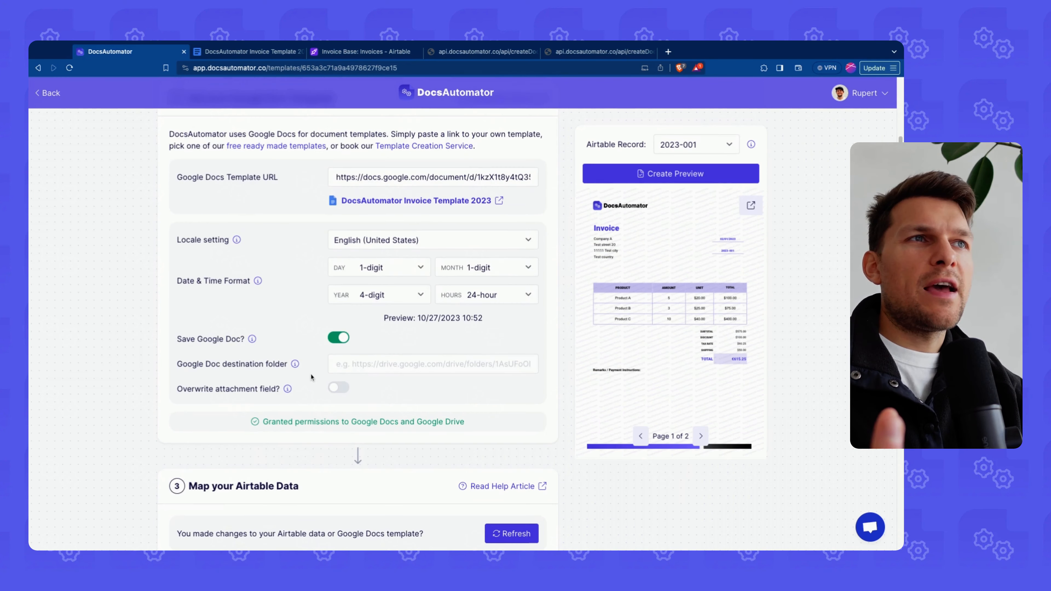
click(344, 343)
Show the Webhook (Airtable Formula or Button) code for document creation and switch back to the Invoice Base in Airtable
scroll(345, 346, down, 20)
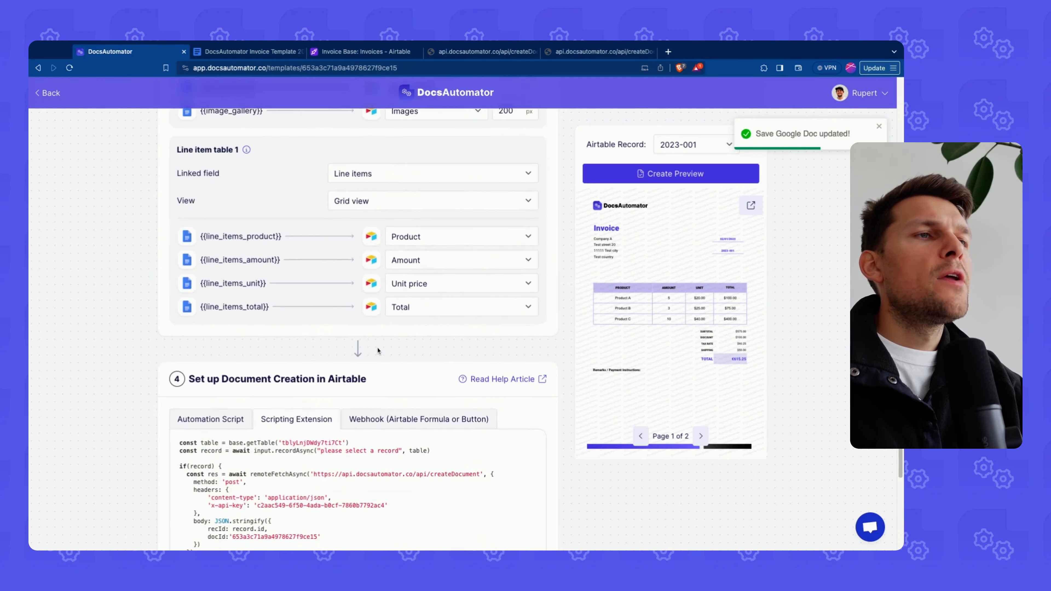
click(396, 253)
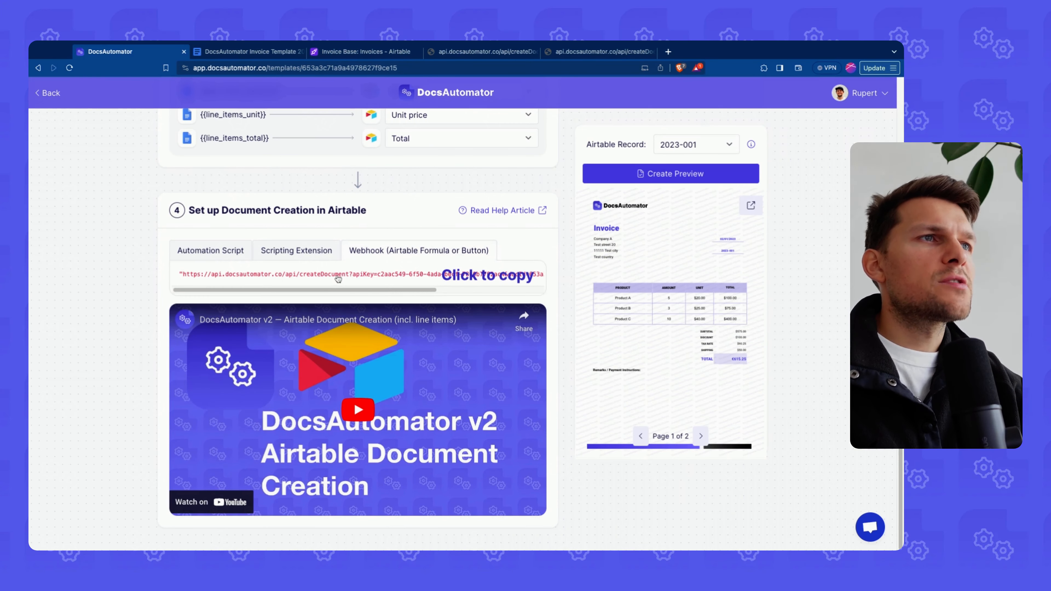
click(364, 51)
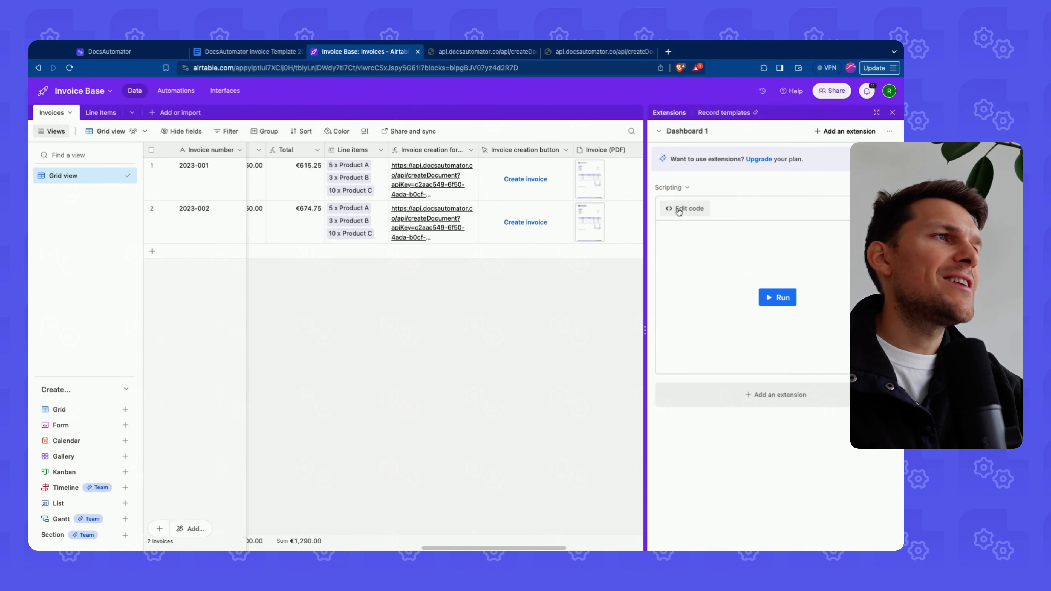
Edit the extension script, adding an await fetch call inside the if(record) block with the copied DocsAutomator createDocument webhook URL including its API key
click(685, 208)
drag(69, 187, 77, 163)
click(86, 160)
click(90, 152)
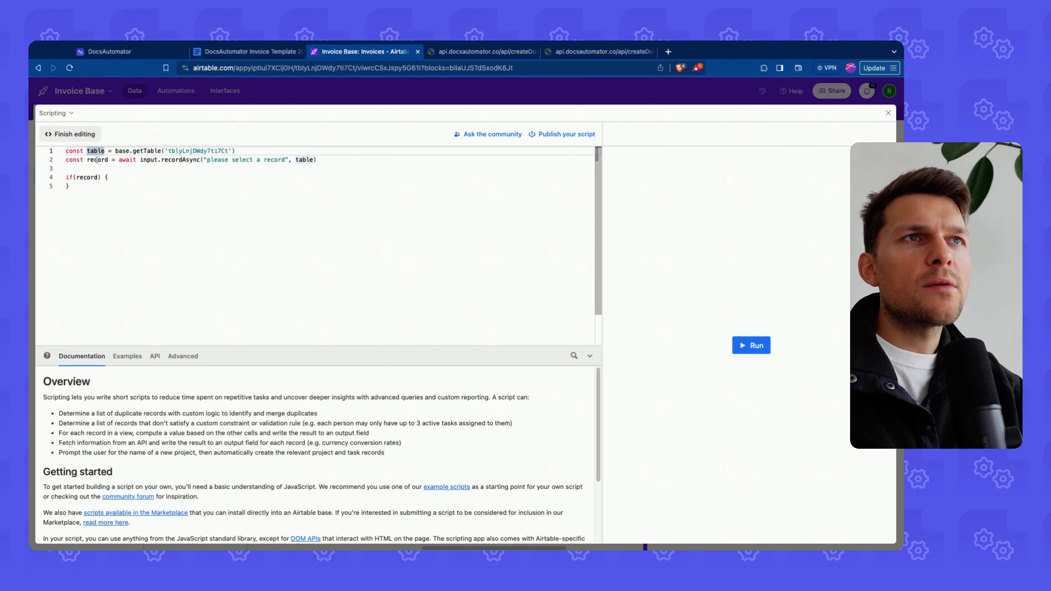
click(153, 177)
key(Return)
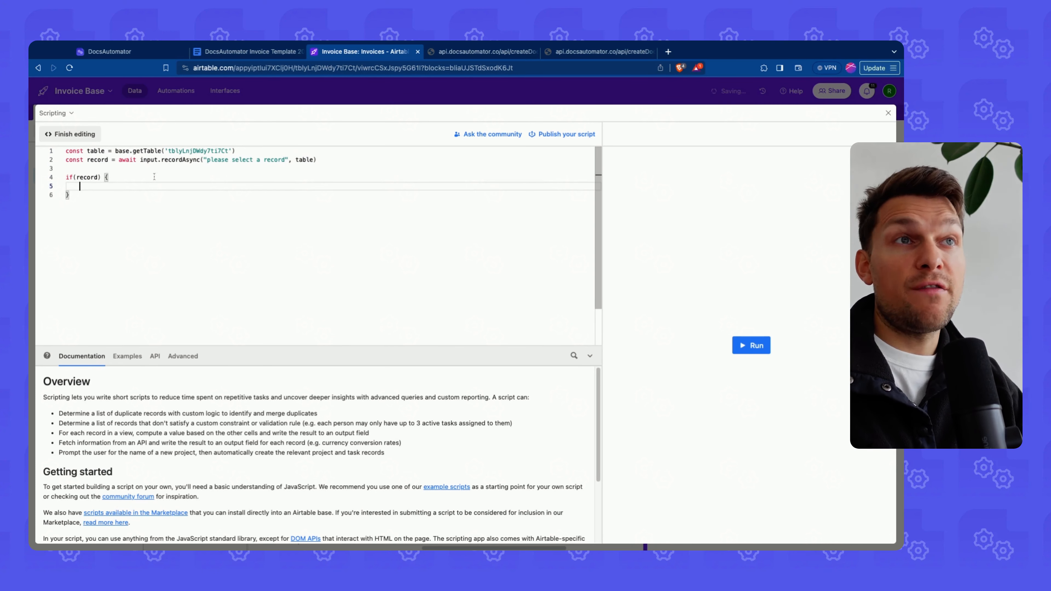
text(await fetch')
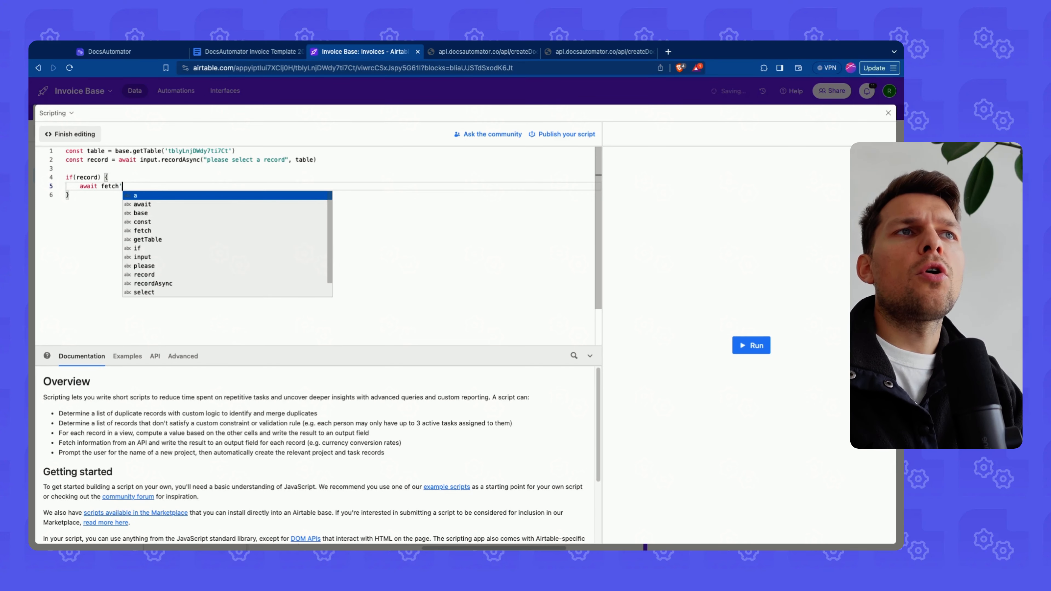
key(BackSpace)
text(()
key(super+v)
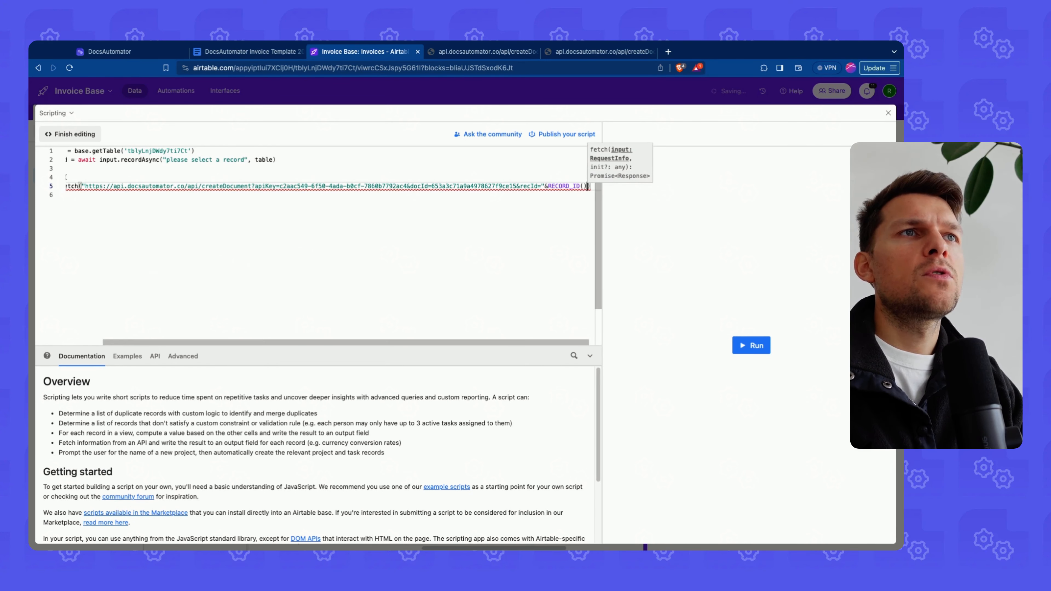
Replace &RECORD_ID() at the end of the fetch URL with + record.id
scroll(176, 178, left, 3)
drag(122, 186, 552, 185)
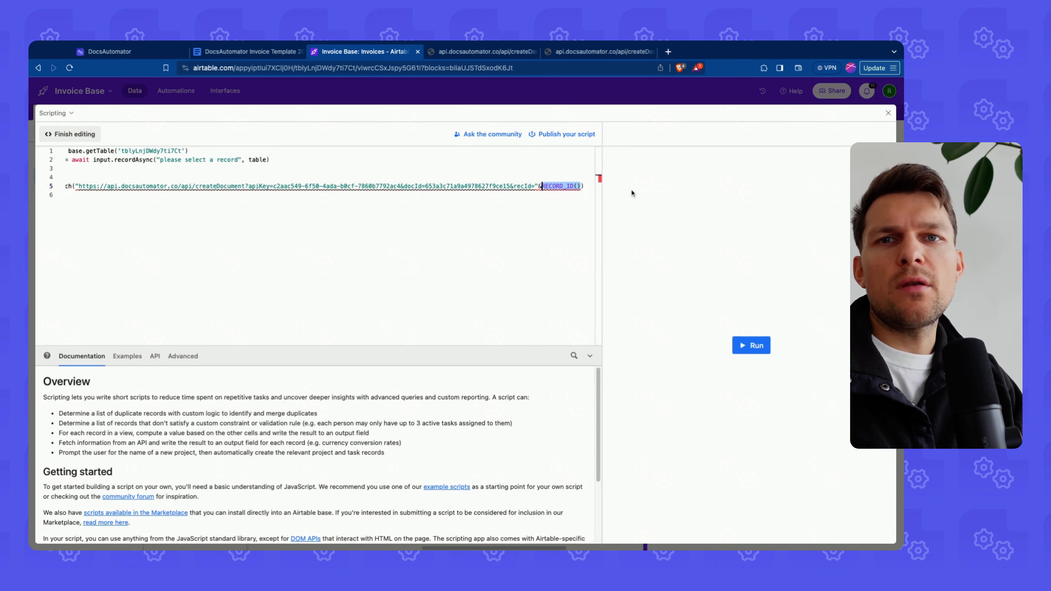
key(BackSpace)
key(BackSpace)
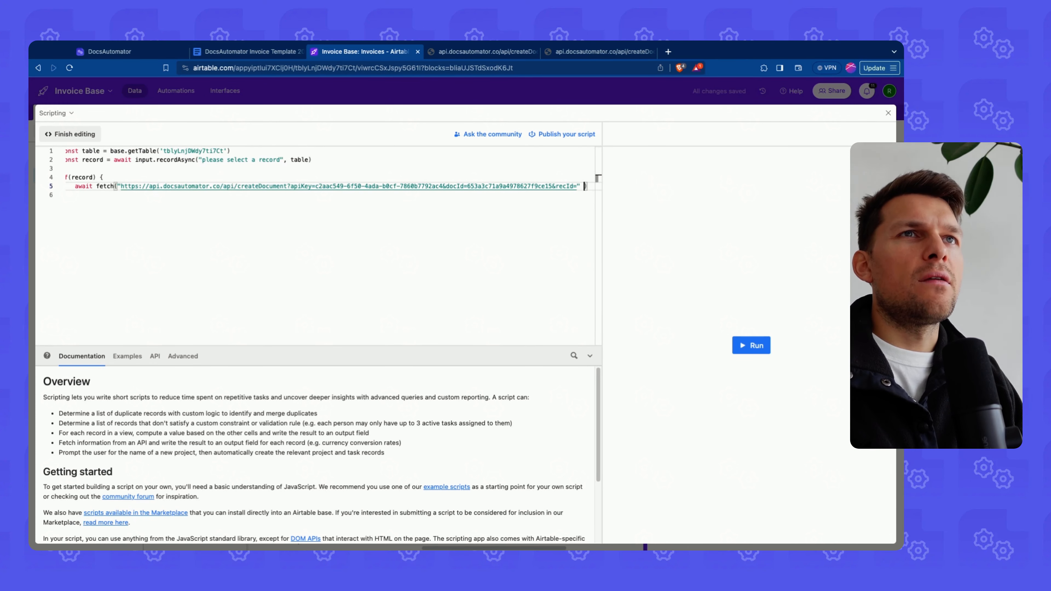
text(+ )
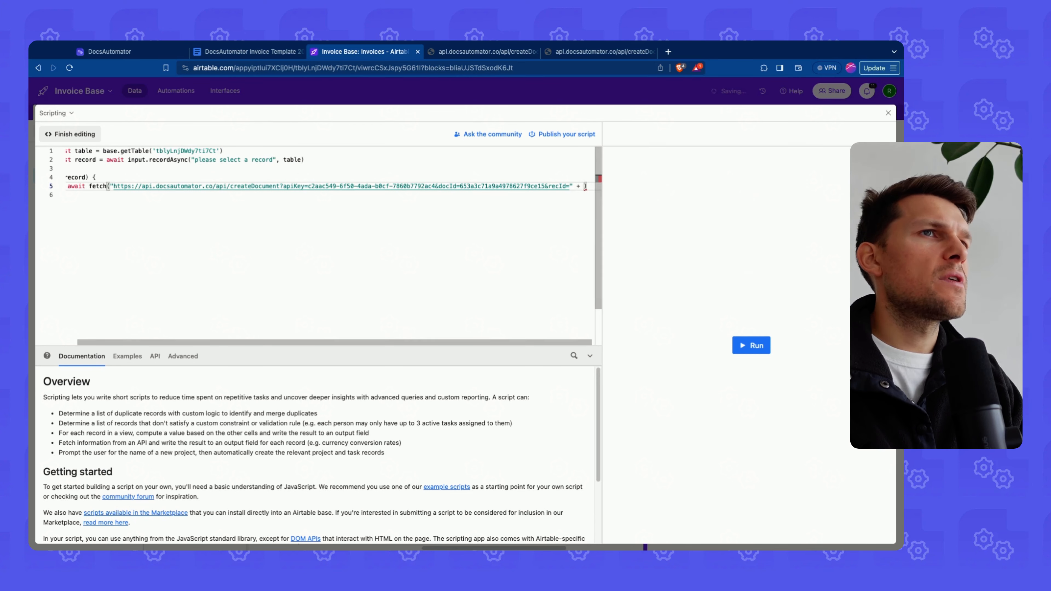
text(record.id)
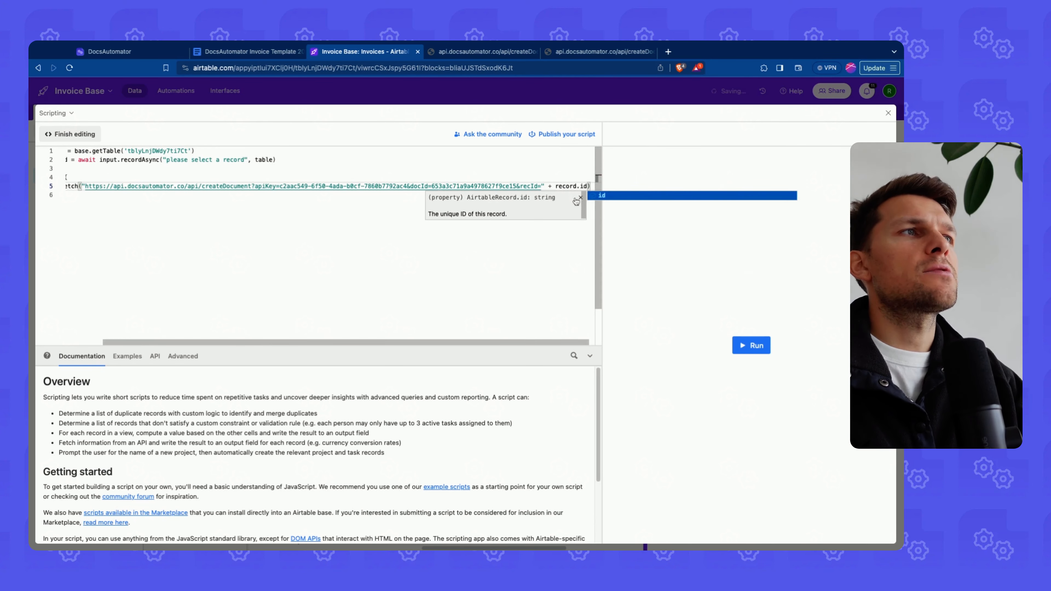
Examine how the record variable is used in the record selection, the if condition and the fetch call's record.id
scroll(578, 195, left, 1)
double_click(580, 186)
scroll(580, 187, left, 1)
double_click(108, 160)
double_click(87, 177)
scroll(433, 188, right, 1)
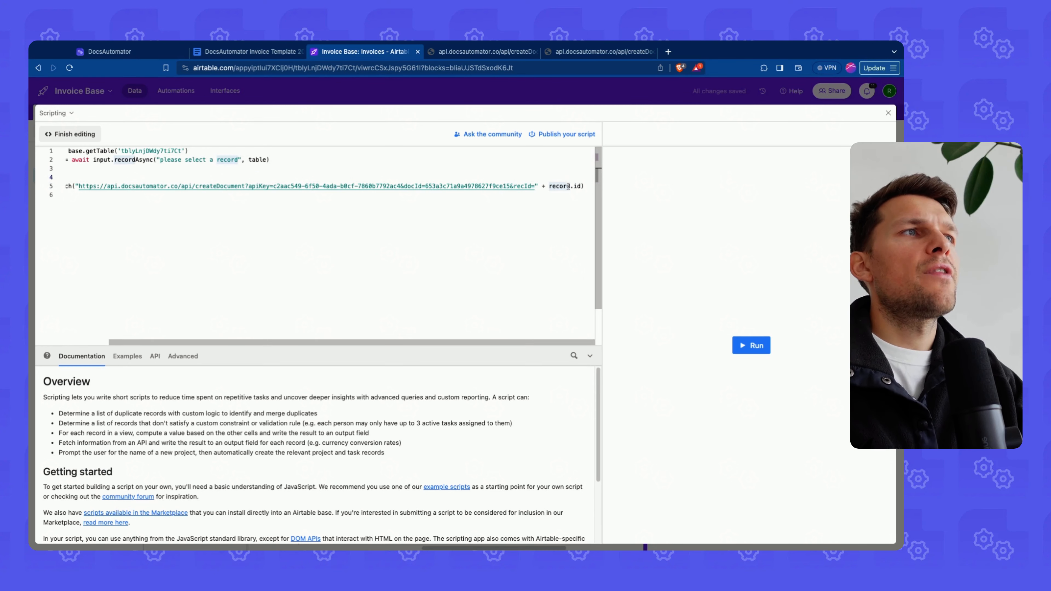
click(576, 187)
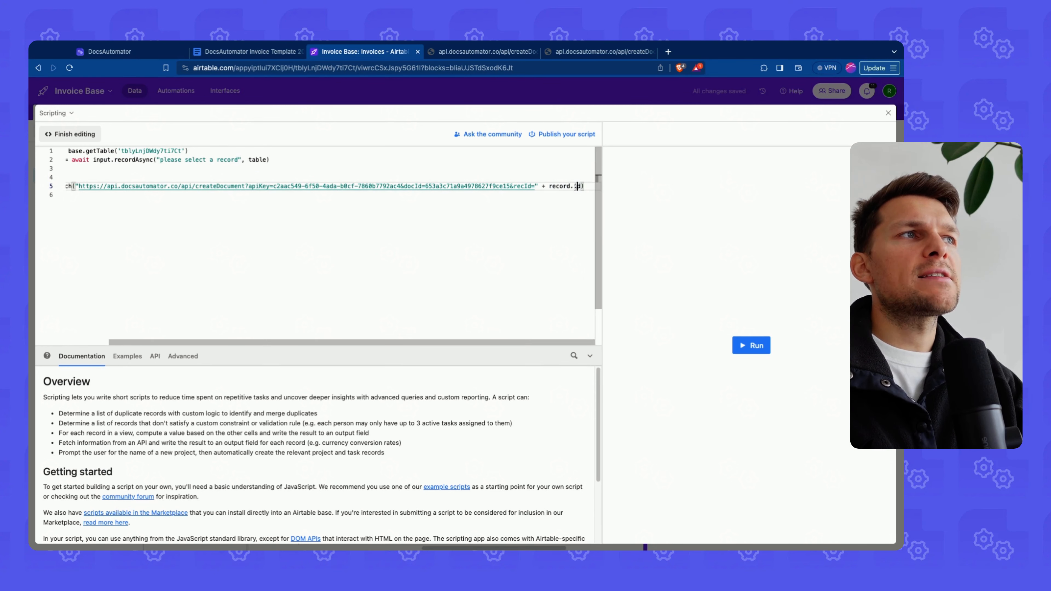
click(561, 197)
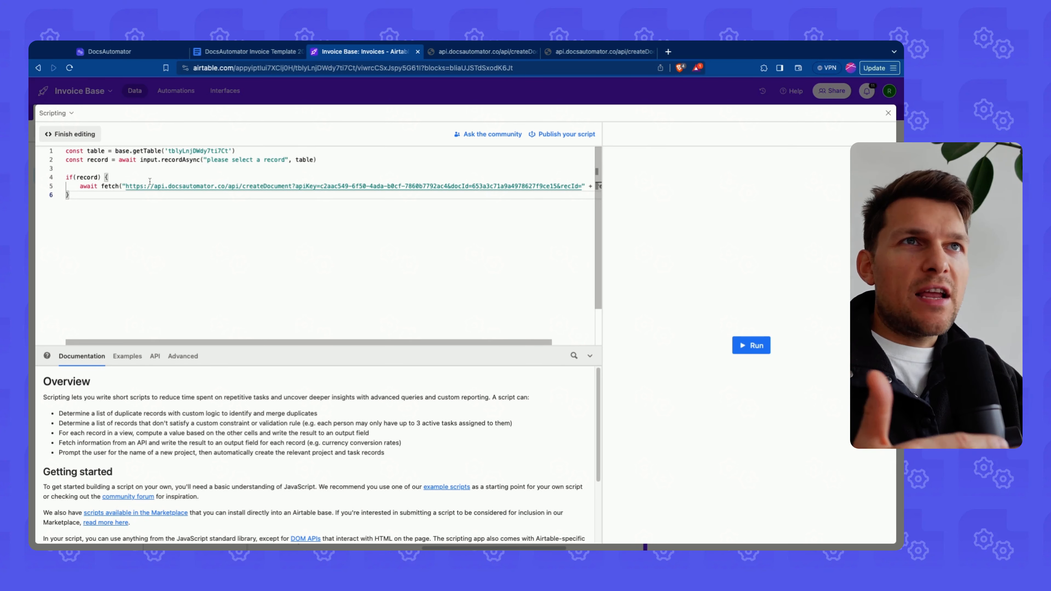
Finish editing the script and delete the Invoice (PDF) attachment from invoice 2023-002
click(97, 135)
click(120, 101)
scroll(521, 221, right, 3)
click(520, 222)
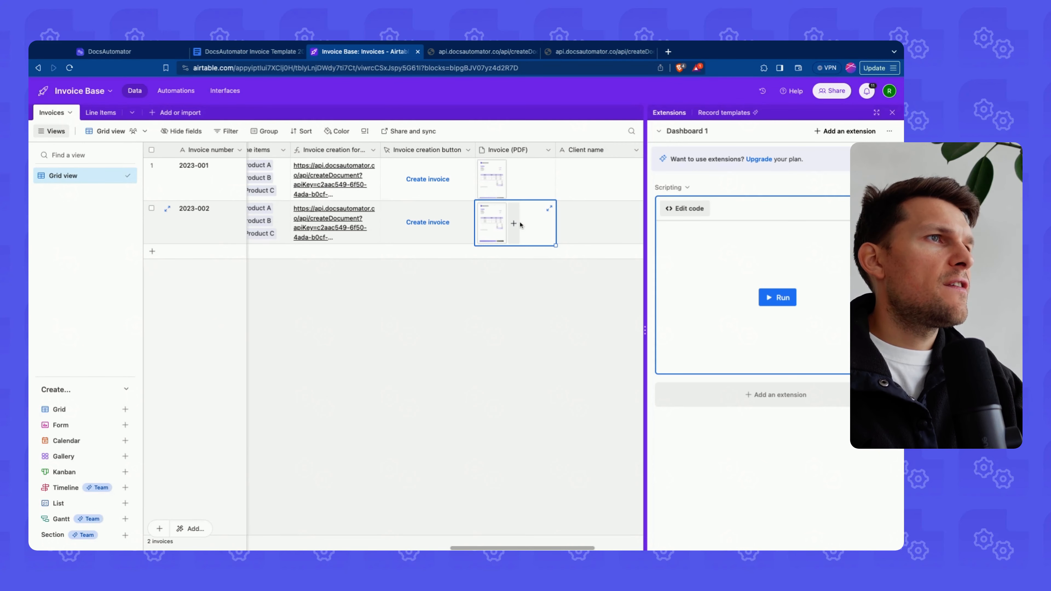
key(BackSpace)
Run the script from the Scripting extension and choose invoice 2023-002 as the record
click(774, 297)
click(705, 249)
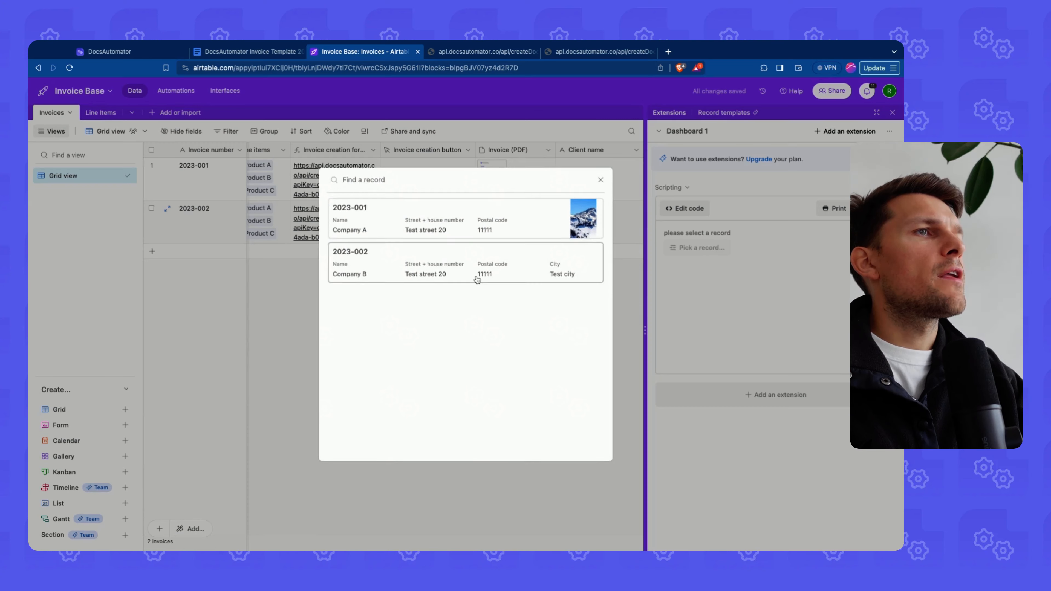
click(440, 276)
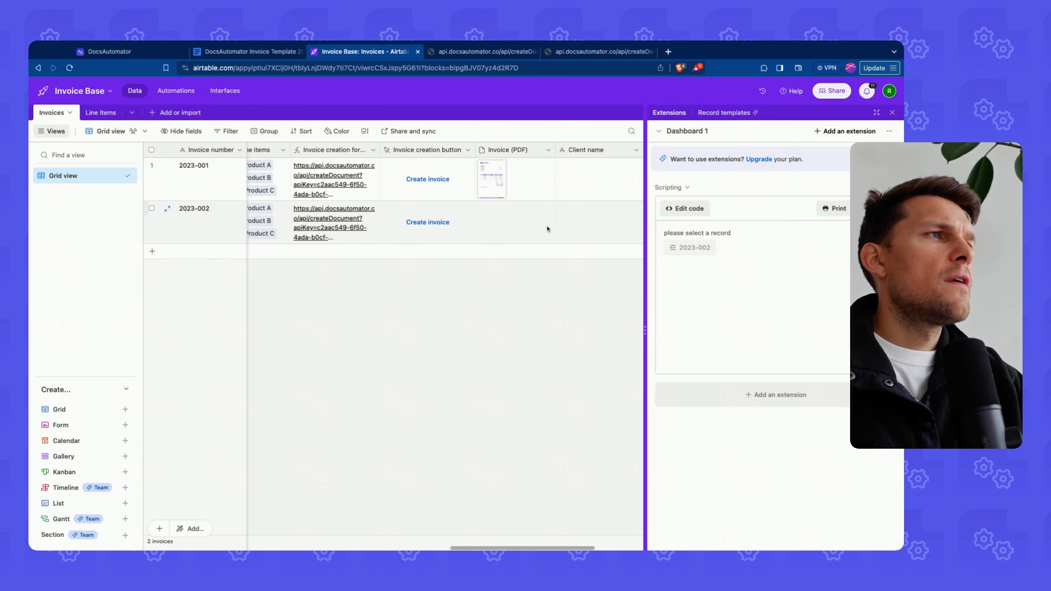
Preview the Company B.pdf attachment of invoice 2023-002 and close the preview
click(493, 229)
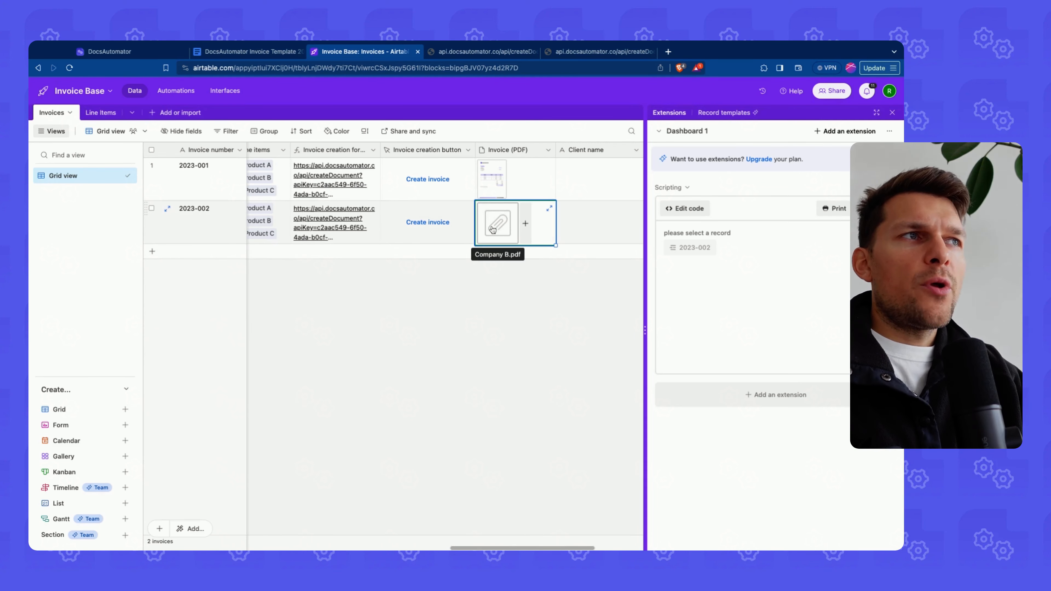
click(492, 229)
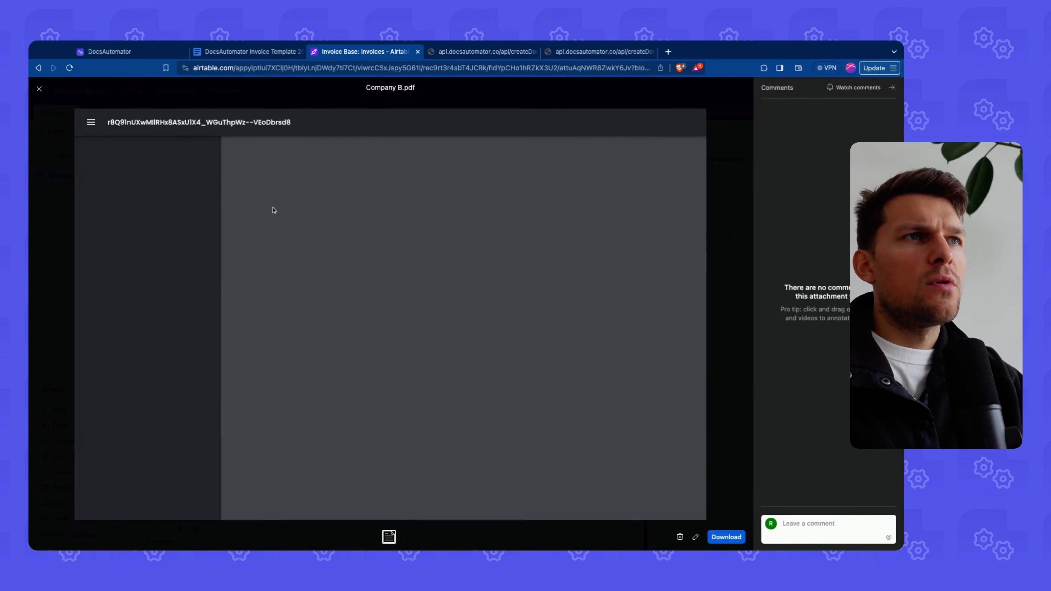
key(Escape)
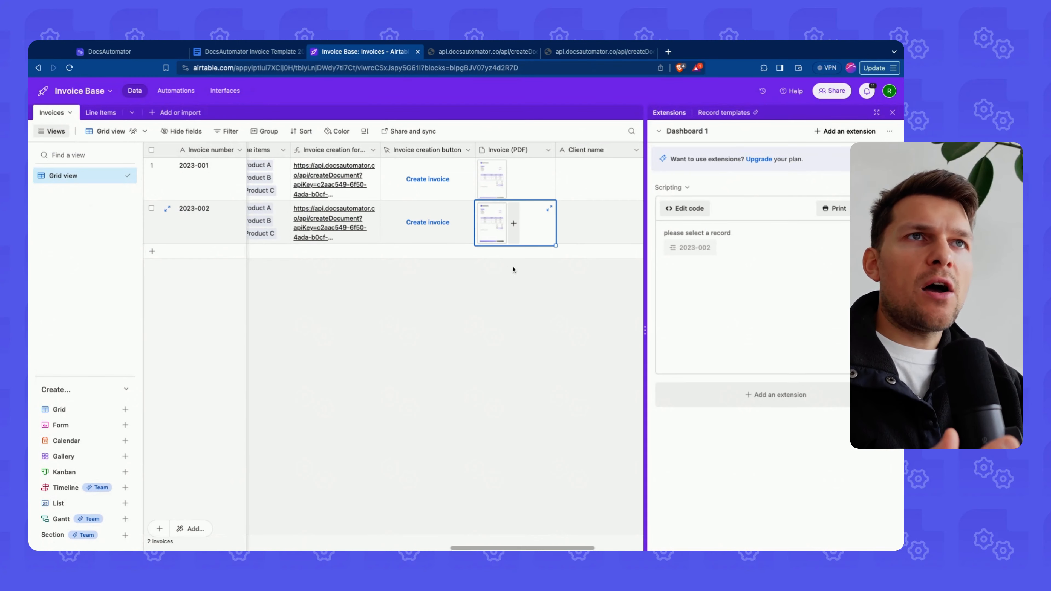